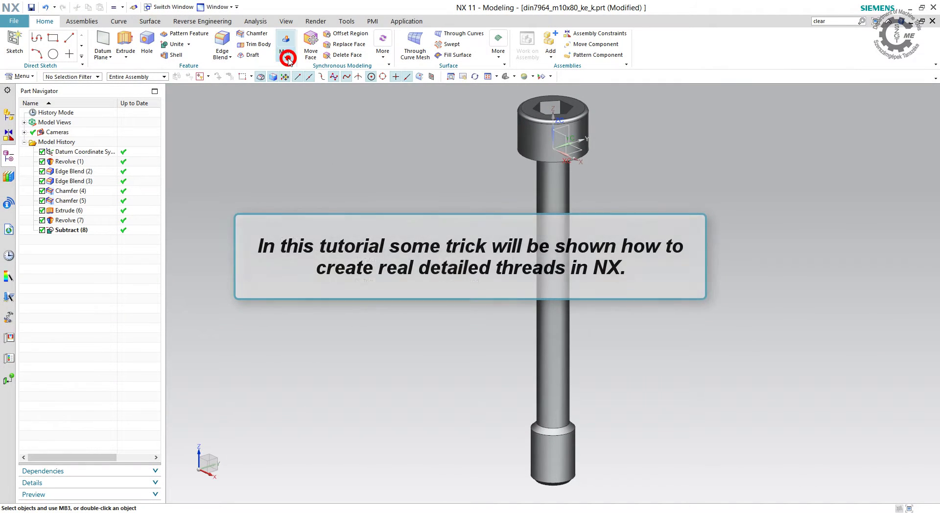
- Expand the More gallery in the Home tab's Feature group to reach extra feature commands
{"action": "left_click", "coordinate": [287, 54]}
- Cut a detailed M10 thread, 12.5 mm long, 1.5 mm pitch, 60° angle, starting at the lower cylinder's end face
{"action": "left_click", "coordinate": [369, 182]}
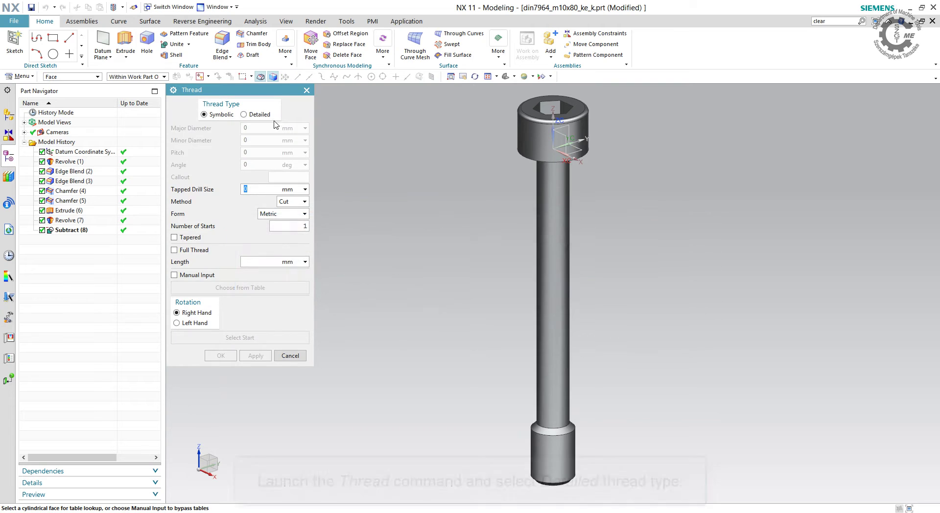
{"action": "left_click", "coordinate": [266, 117]}
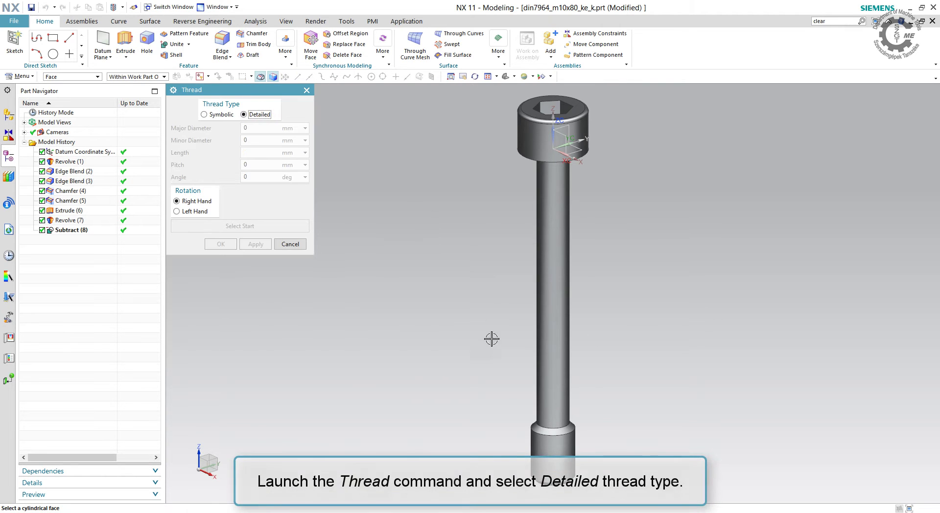
{"action": "left_click", "coordinate": [552, 438]}
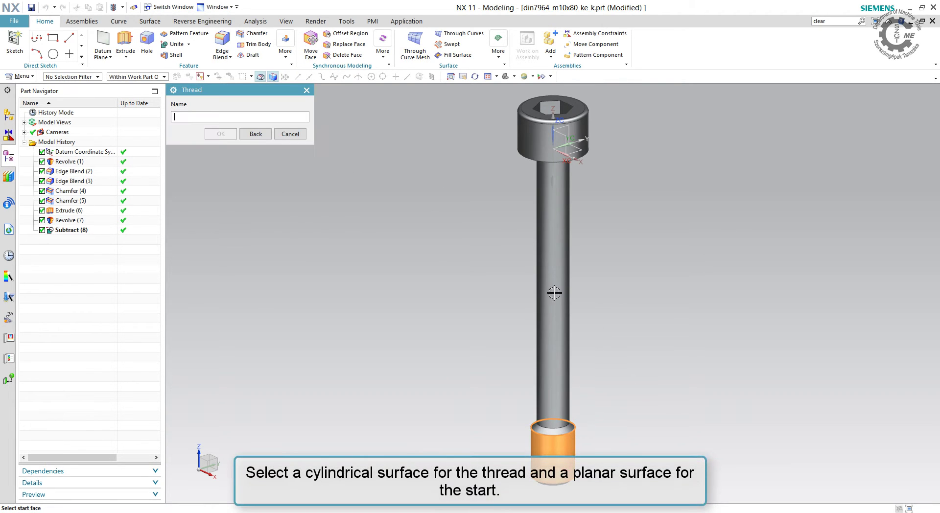
{"action": "scroll", "coordinate": [472, 219], "scroll_direction": "down", "scroll_amount": 3}
{"action": "scroll", "coordinate": [541, 378], "scroll_direction": "down", "scroll_amount": 3}
{"action": "middle_click_drag", "start_coordinate": [506, 294], "coordinate": [523, 230]}
{"action": "left_click", "coordinate": [469, 289]}
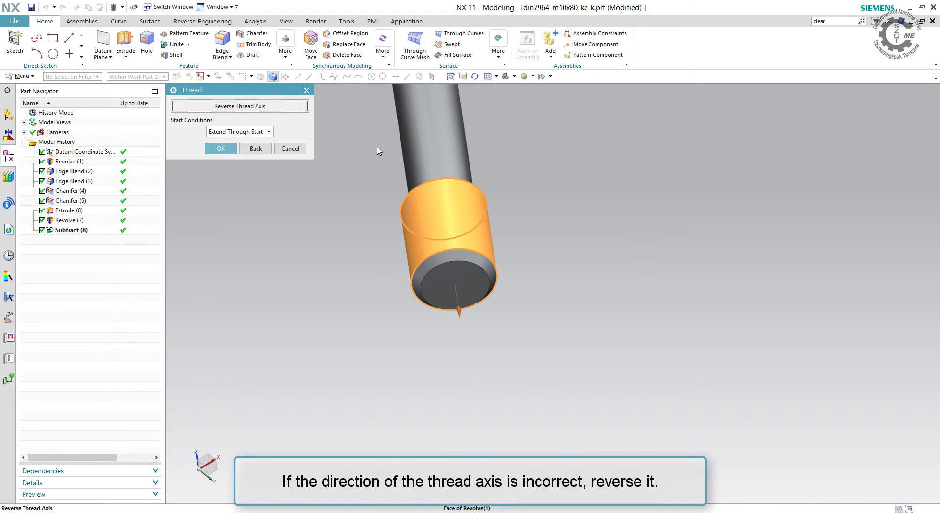
{"action": "left_click", "coordinate": [249, 106]}
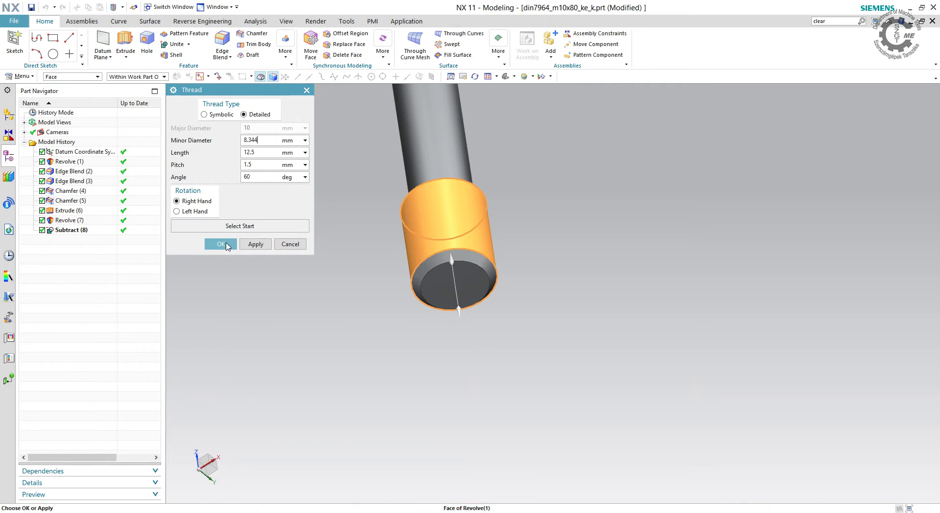
{"action": "left_click", "coordinate": [222, 245]}
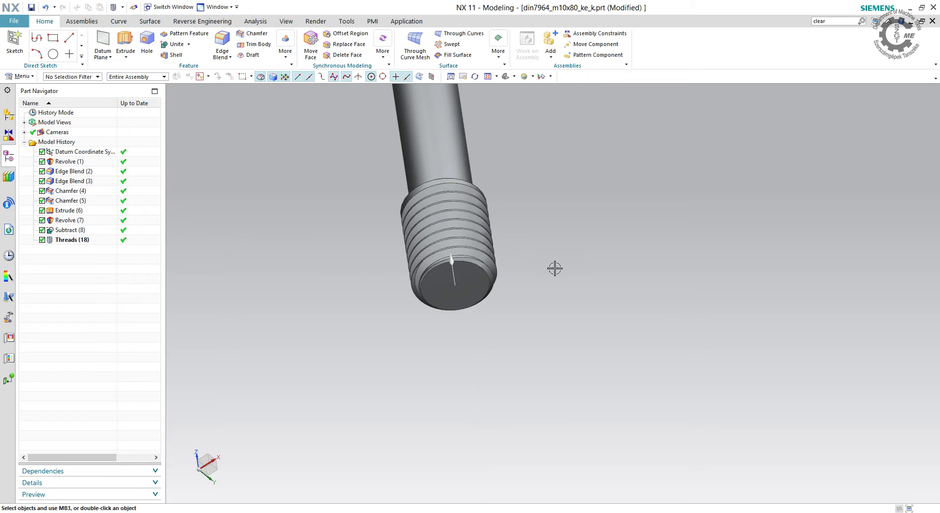
- Inspect the thread run-out close up, then reopen Threads (18) for editing
{"action": "mouse_move", "coordinate": [555, 268]}
{"action": "middle_mouse_down"}
{"action": "mouse_move", "coordinate": [546, 279]}
{"action": "mouse_move", "coordinate": [528, 105]}
{"action": "middle_mouse_up"}
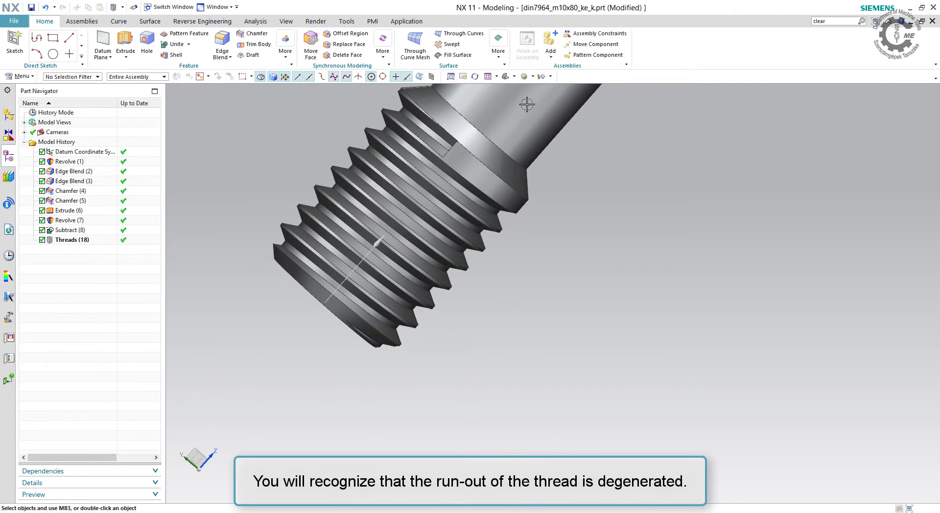
{"action": "scroll", "coordinate": [527, 105], "scroll_direction": "up", "scroll_amount": 3}
{"action": "scroll", "coordinate": [577, 377], "scroll_direction": "down", "scroll_amount": 3}
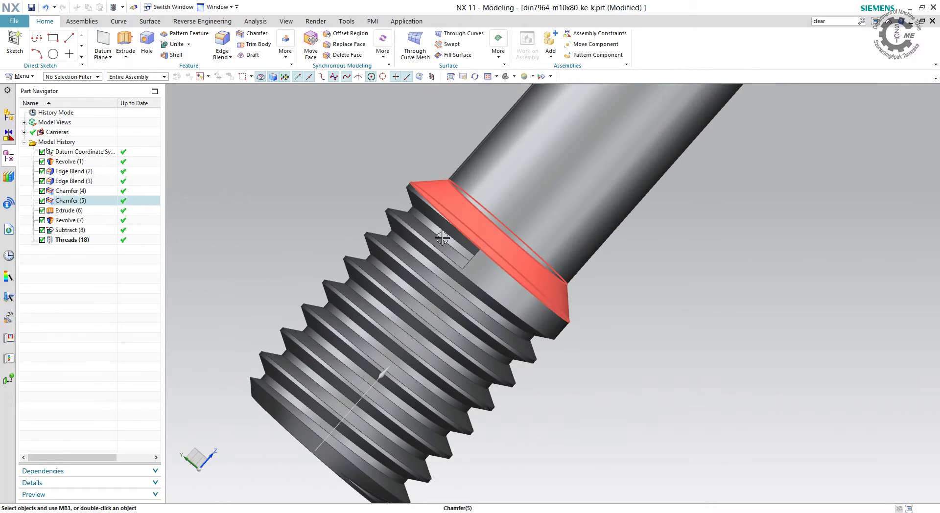
{"action": "double_click", "coordinate": [83, 241]}
- Change the thread Length to 15 mm, regenerate it, and check the new run-out
{"action": "left_click", "coordinate": [221, 108]}
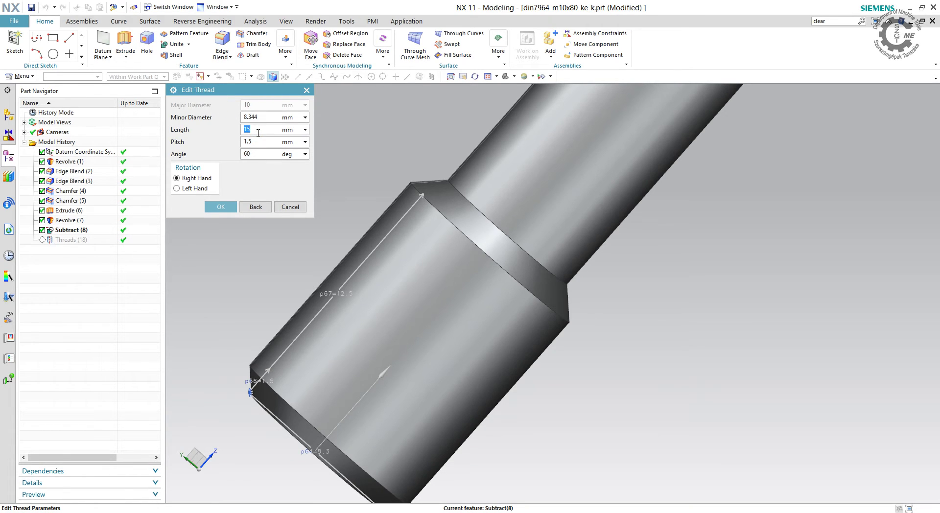
{"action": "left_click", "coordinate": [213, 202]}
{"action": "left_click", "coordinate": [227, 127]}
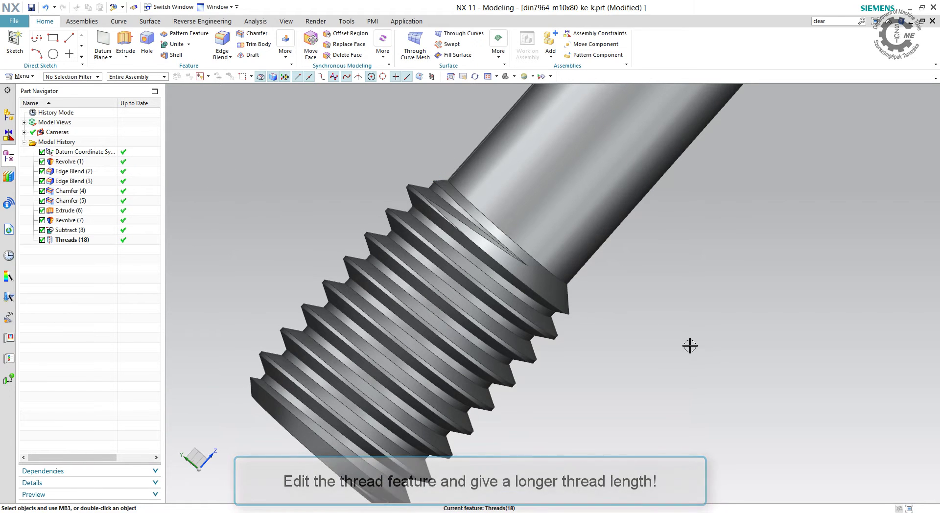
{"action": "mouse_move", "coordinate": [688, 343]}
{"action": "middle_mouse_down"}
{"action": "mouse_move", "coordinate": [603, 330]}
{"action": "mouse_move", "coordinate": [587, 312]}
{"action": "middle_mouse_up"}
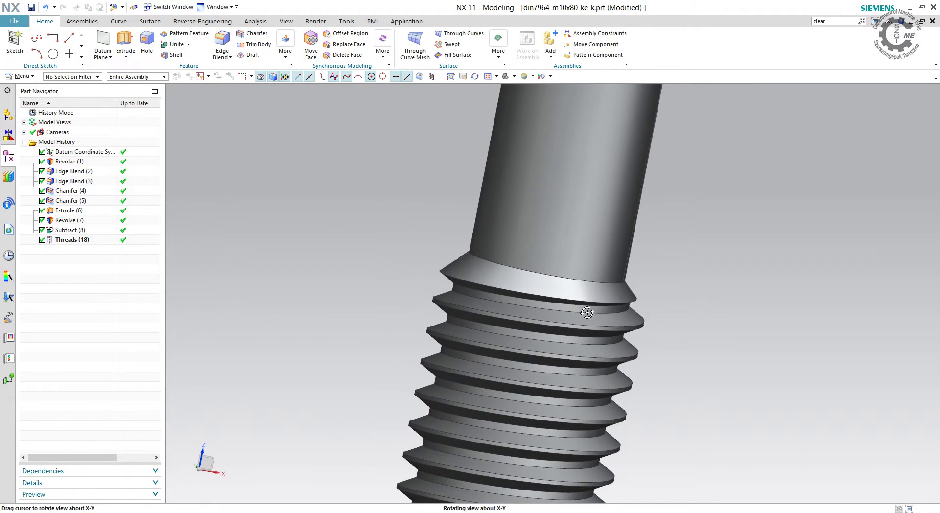
{"action": "left_click", "coordinate": [506, 76]}
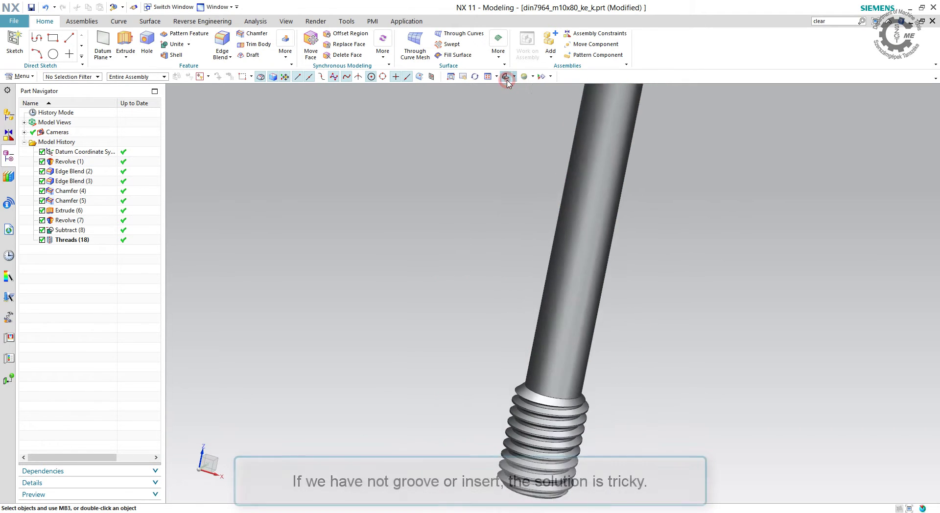
- In the din_912 part, add a 30 mm detailed thread with 1.5 mm pitch from the shaft end face
{"action": "left_click", "coordinate": [180, 9]}
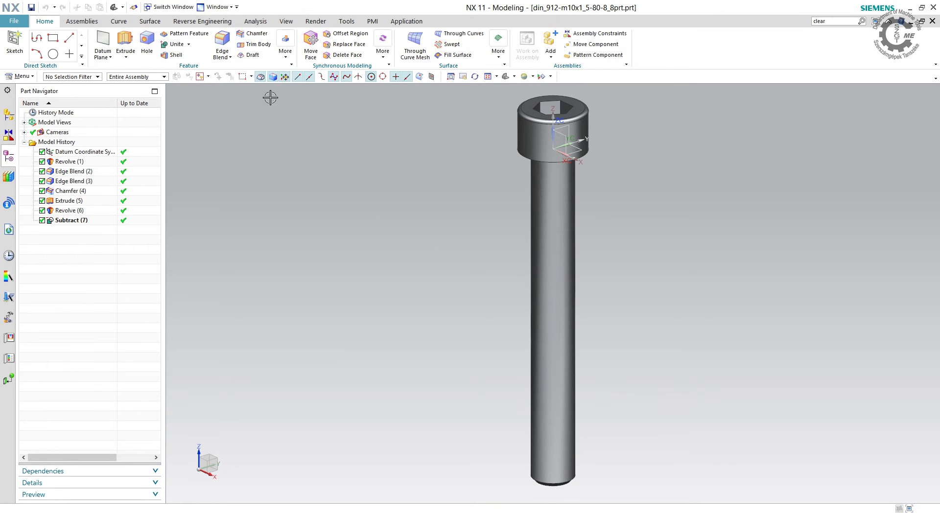
{"action": "left_click", "coordinate": [289, 53]}
{"action": "left_click", "coordinate": [370, 184]}
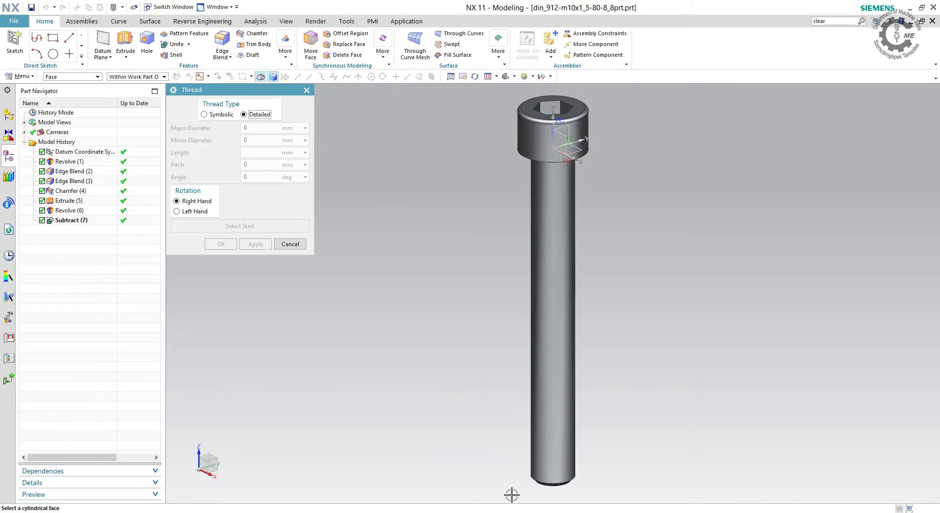
{"action": "scroll", "coordinate": [601, 493], "scroll_direction": "up", "scroll_amount": 3}
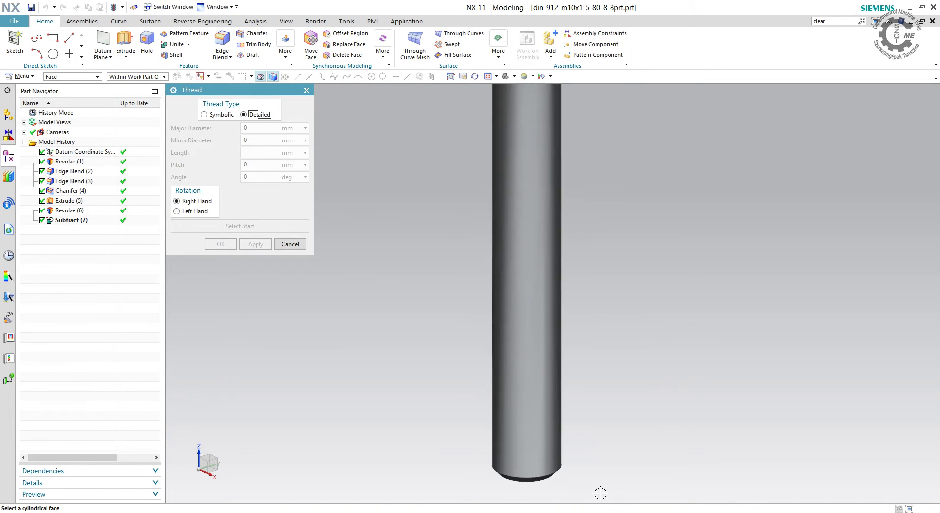
{"action": "scroll", "coordinate": [601, 493], "scroll_direction": "up", "scroll_amount": 2}
{"action": "left_click", "coordinate": [490, 410]}
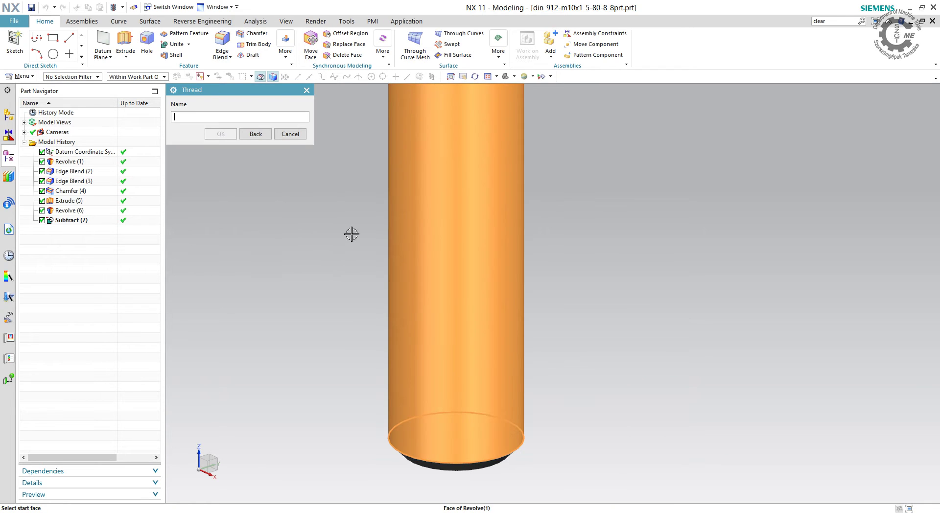
{"action": "middle_click_drag", "start_coordinate": [628, 405], "coordinate": [611, 373]}
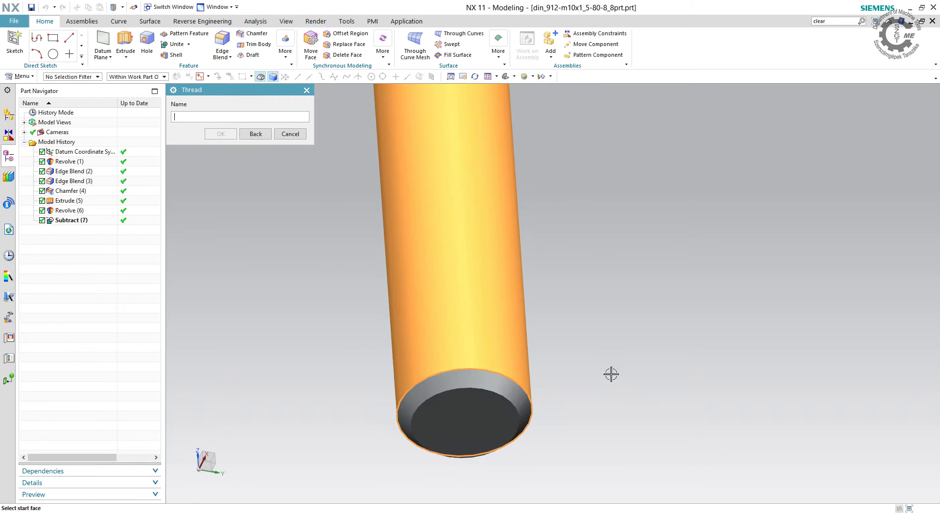
{"action": "left_click", "coordinate": [488, 417]}
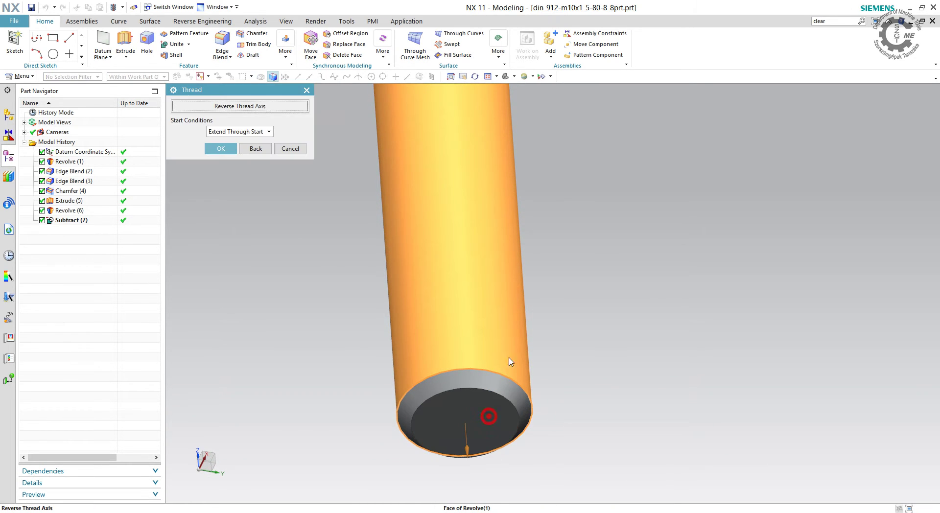
{"action": "left_click", "coordinate": [251, 106]}
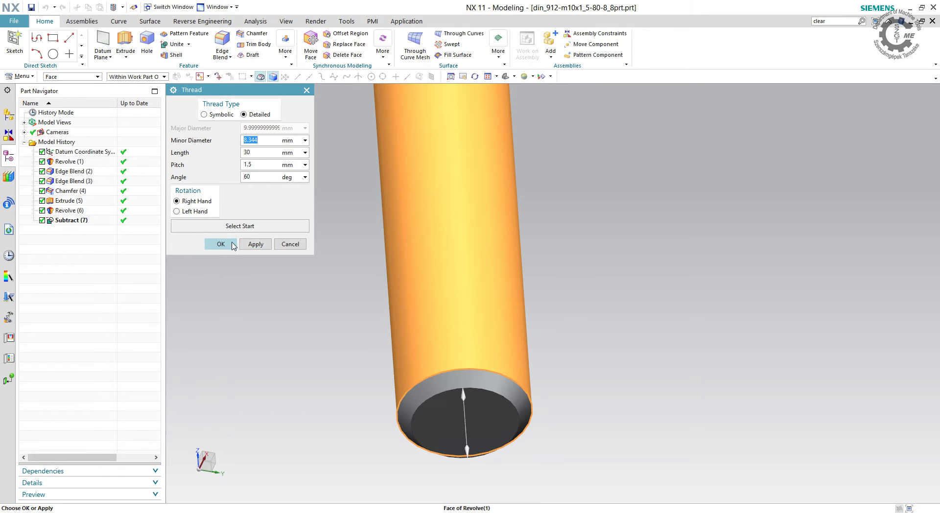
{"action": "left_click", "coordinate": [232, 244]}
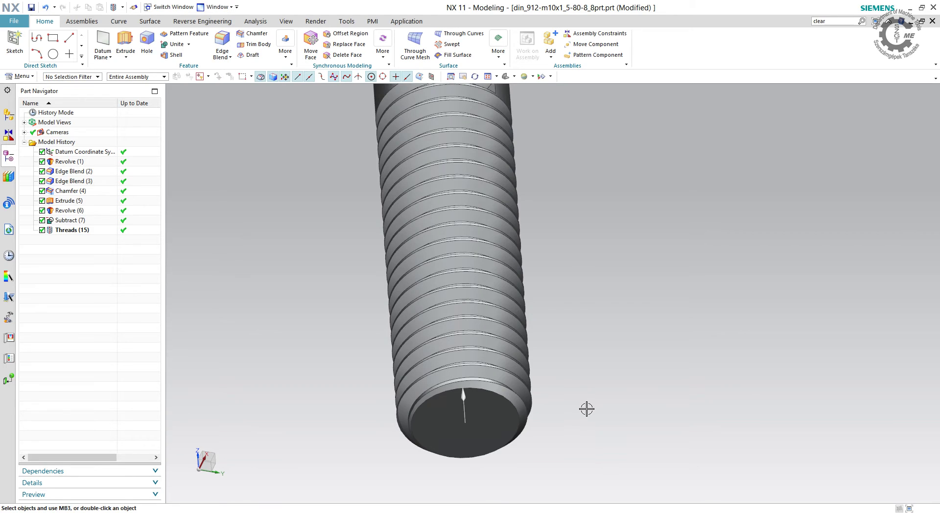
- Orbit and zoom in on the abrupt thread run-out where it meets the plain shank
{"action": "key", "text": "F5"}
{"action": "mouse_move", "coordinate": [587, 409]}
{"action": "middle_mouse_down"}
{"action": "mouse_move", "coordinate": [615, 395]}
{"action": "mouse_move", "coordinate": [640, 402]}
{"action": "middle_mouse_up"}
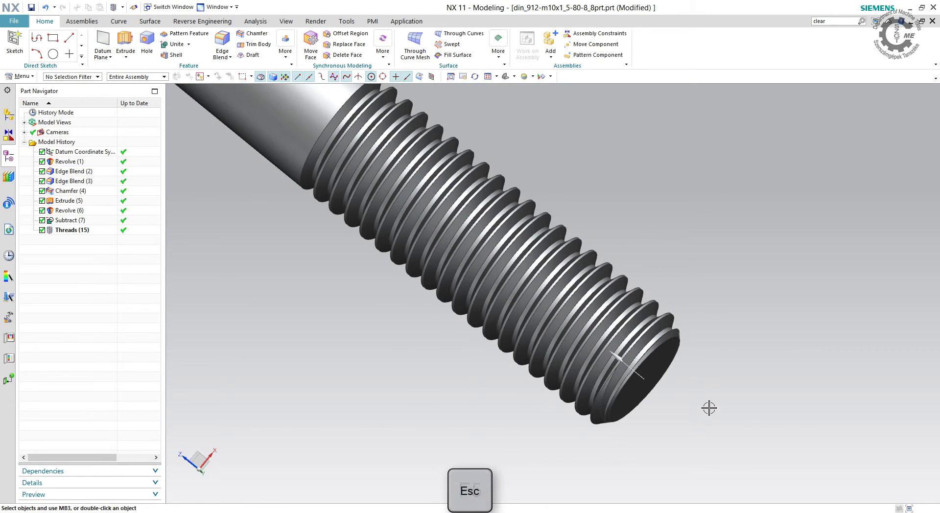
{"action": "mouse_move", "coordinate": [714, 391]}
{"action": "middle_mouse_down"}
{"action": "mouse_move", "coordinate": [699, 399]}
{"action": "mouse_move", "coordinate": [734, 333]}
{"action": "mouse_move", "coordinate": [684, 384]}
{"action": "mouse_move", "coordinate": [617, 375]}
{"action": "mouse_move", "coordinate": [597, 394]}
{"action": "middle_mouse_up"}
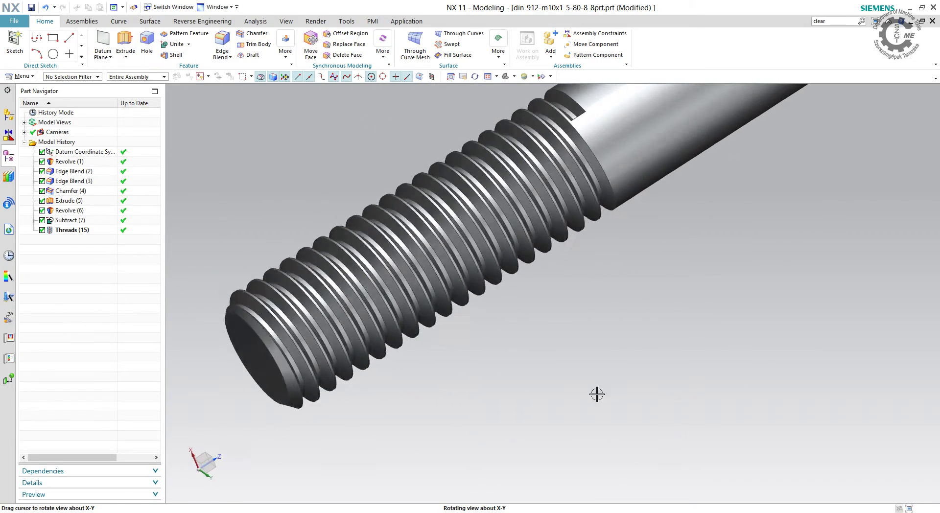
{"action": "scroll", "coordinate": [560, 380], "scroll_direction": "up", "scroll_amount": 3}
{"action": "scroll", "coordinate": [611, 286], "scroll_direction": "down", "scroll_amount": 5}
{"action": "mouse_move", "coordinate": [611, 285]}
{"action": "middle_mouse_down"}
{"action": "mouse_move", "coordinate": [615, 321]}
{"action": "mouse_move", "coordinate": [636, 344]}
{"action": "middle_mouse_up"}
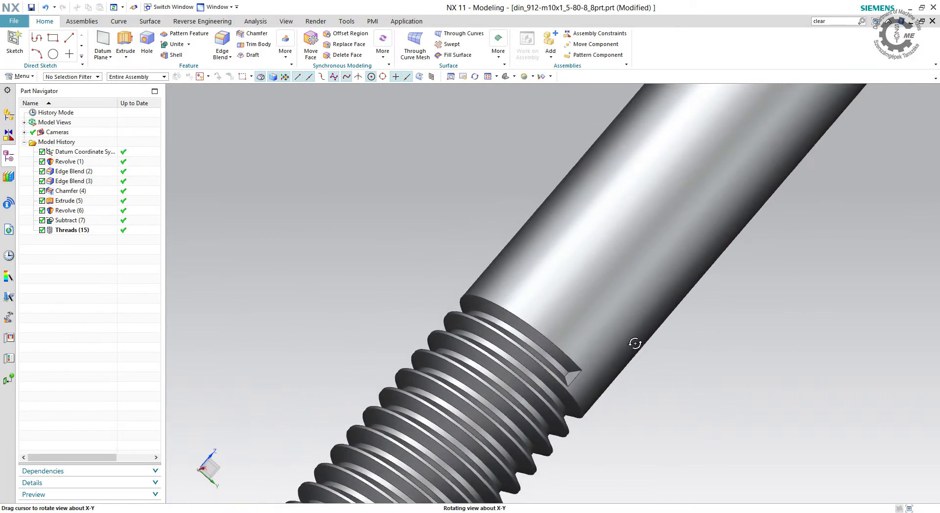
{"action": "scroll", "coordinate": [669, 422], "scroll_direction": "down", "scroll_amount": 2}
{"action": "scroll", "coordinate": [677, 434], "scroll_direction": "down", "scroll_amount": 2}
{"action": "scroll", "coordinate": [679, 434], "scroll_direction": "down", "scroll_amount": 2}
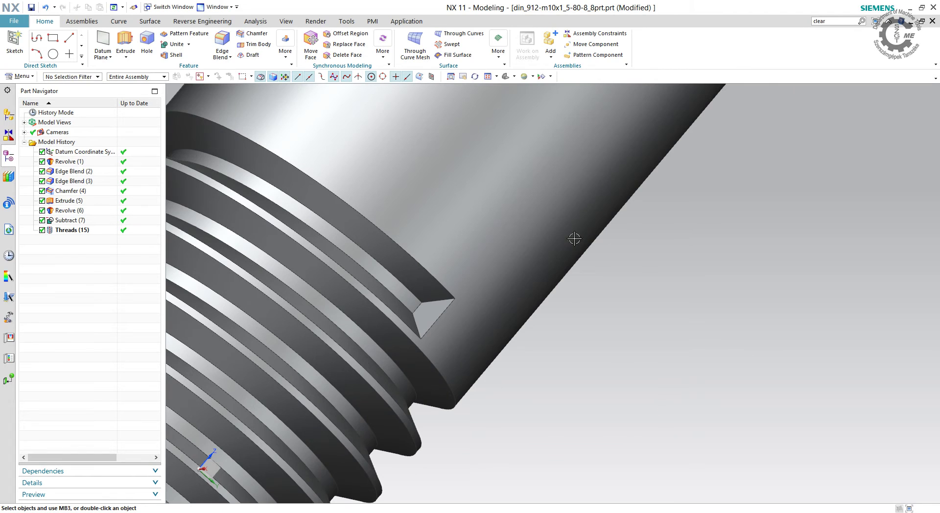
{"action": "left_click", "coordinate": [119, 21]}
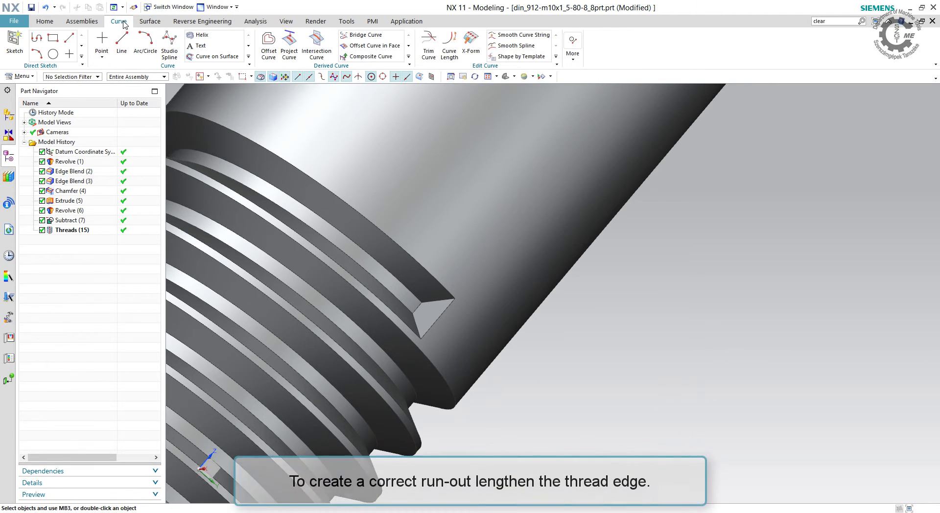
- Extend the thread's helical edge linearly by 10 mm at its start using Curve Length
{"action": "left_click", "coordinate": [456, 58]}
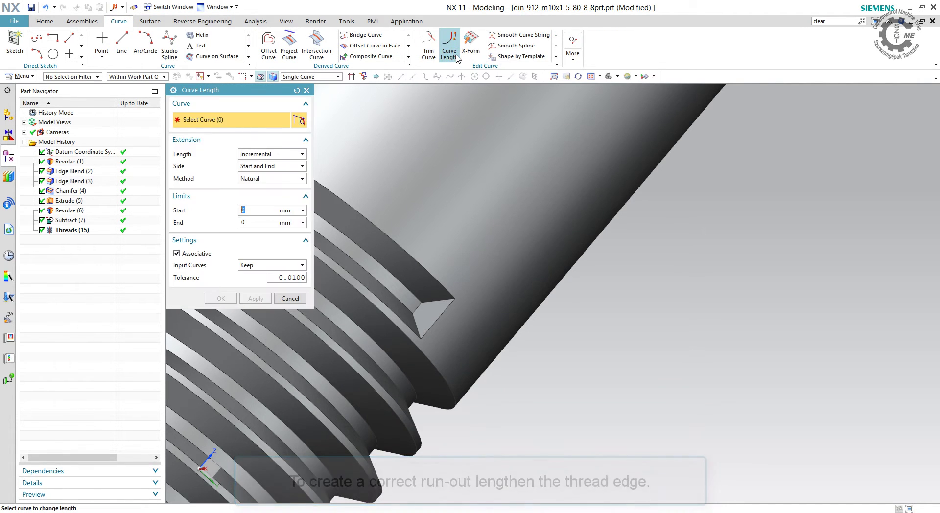
{"action": "left_click", "coordinate": [386, 264]}
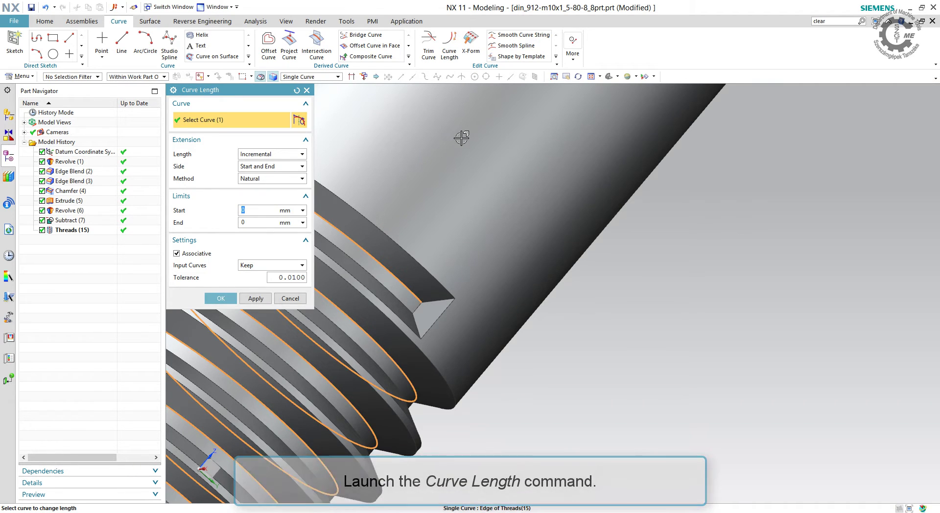
{"action": "left_click", "coordinate": [286, 179]}
{"action": "left_click", "coordinate": [273, 200]}
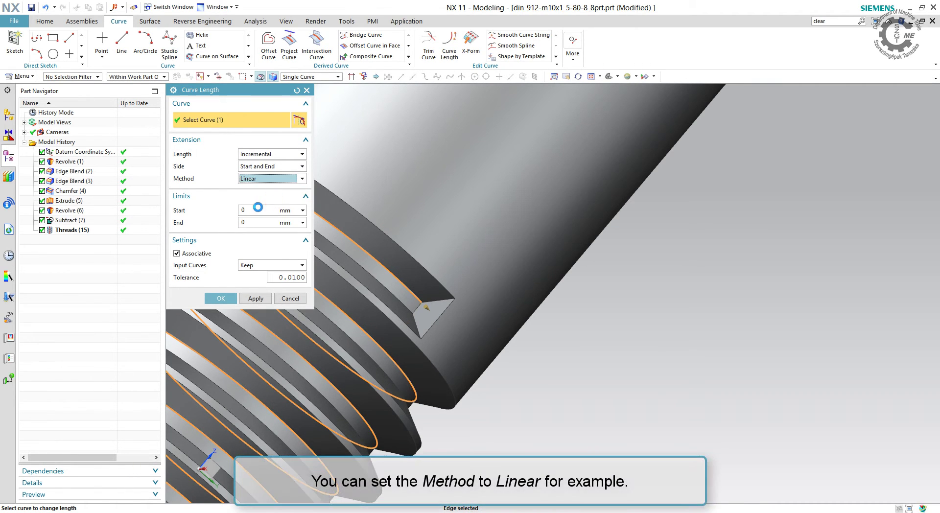
{"action": "left_click", "coordinate": [259, 208]}
{"action": "type", "text": "10"}
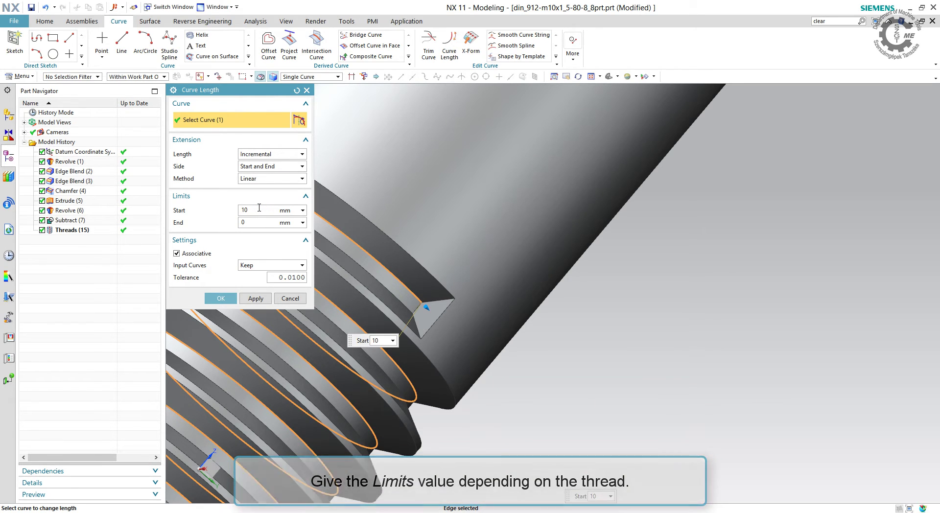
{"action": "key", "text": "Return"}
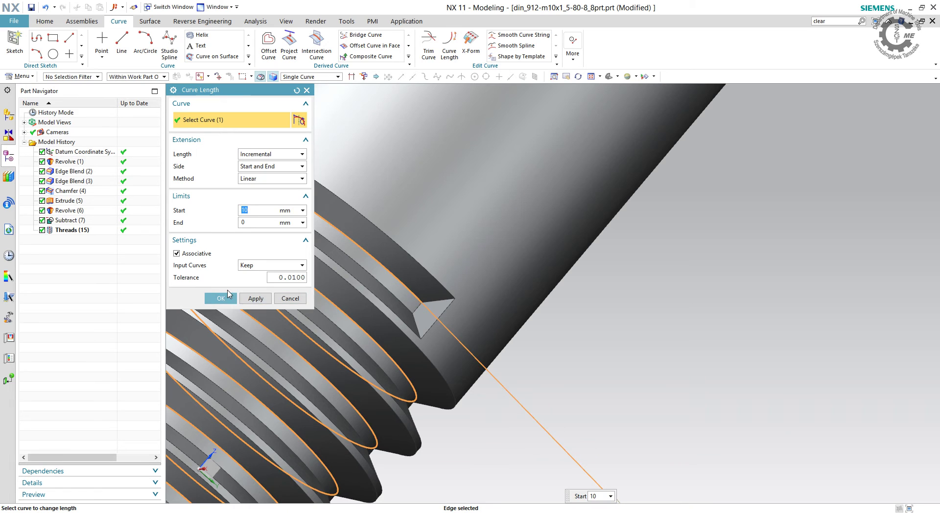
{"action": "left_click", "coordinate": [226, 298]}
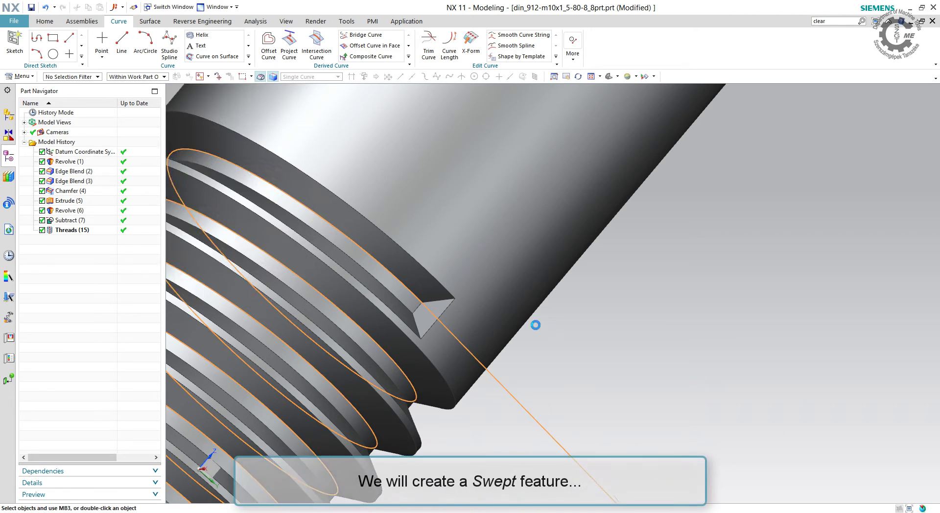
{"action": "mouse_move", "coordinate": [585, 367]}
{"action": "middle_mouse_down"}
{"action": "mouse_move", "coordinate": [598, 384]}
{"action": "mouse_move", "coordinate": [577, 345]}
{"action": "mouse_move", "coordinate": [560, 351]}
{"action": "middle_mouse_up"}
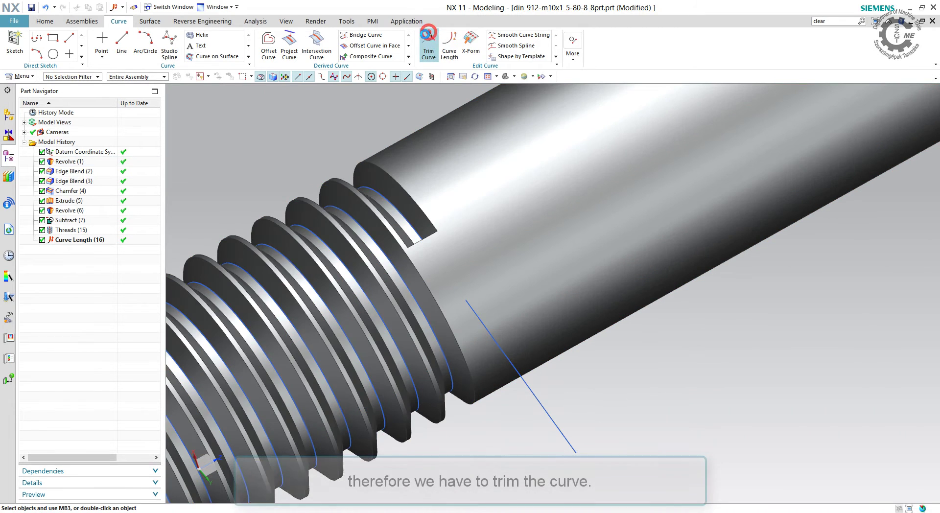
- Trim the extended thread curve back against the triangular thread-end face
{"action": "left_click", "coordinate": [429, 35]}
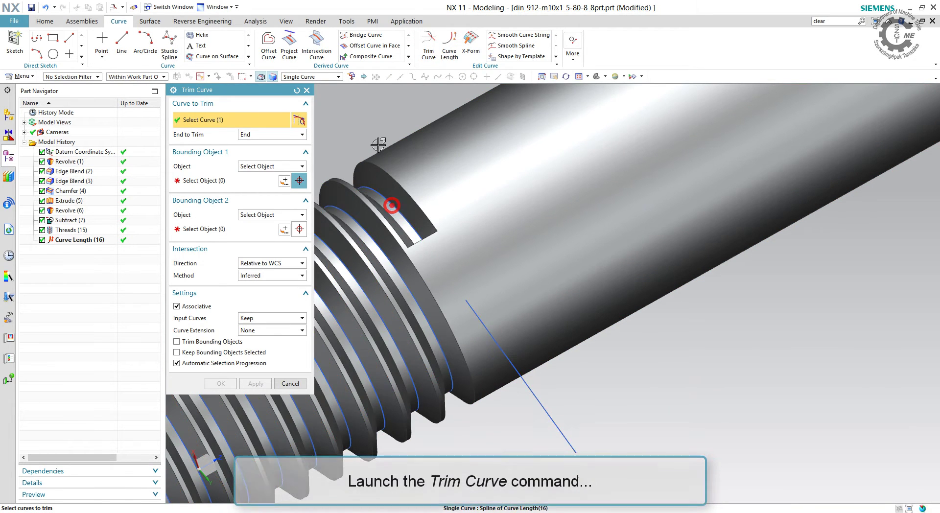
{"action": "left_click", "coordinate": [389, 204]}
{"action": "mouse_move", "coordinate": [369, 116]}
{"action": "middle_mouse_down"}
{"action": "mouse_move", "coordinate": [423, 158]}
{"action": "mouse_move", "coordinate": [619, 409]}
{"action": "middle_mouse_up"}
{"action": "scroll", "coordinate": [619, 318], "scroll_direction": "up", "scroll_amount": 3}
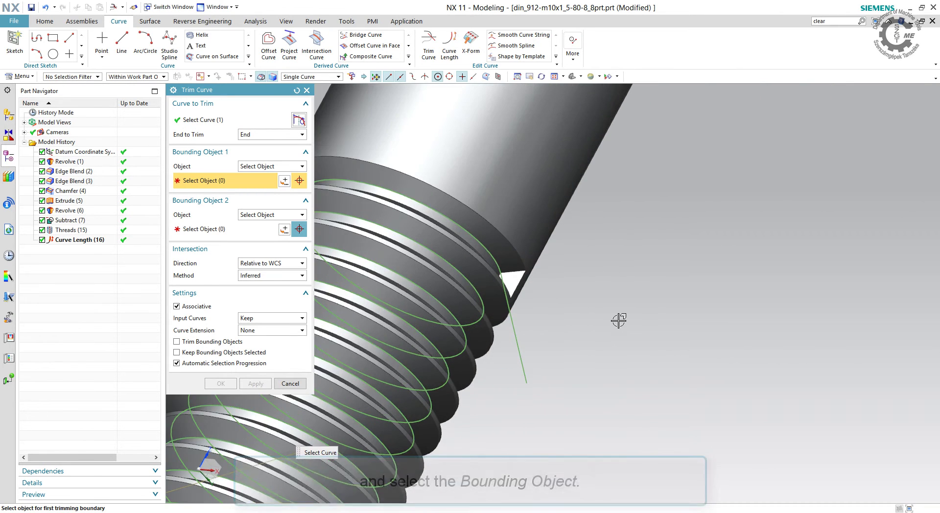
{"action": "scroll", "coordinate": [598, 329], "scroll_direction": "up", "scroll_amount": 2}
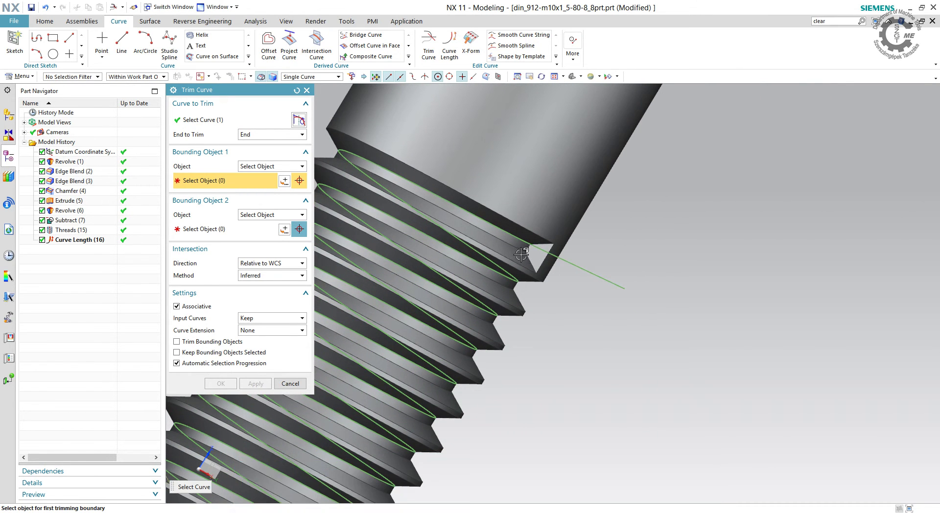
{"action": "left_click", "coordinate": [537, 256]}
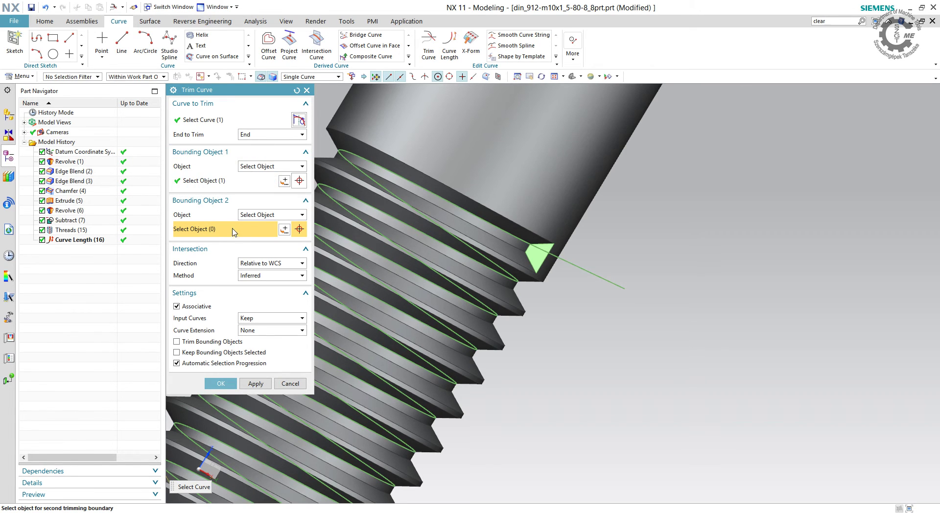
{"action": "left_click", "coordinate": [226, 386]}
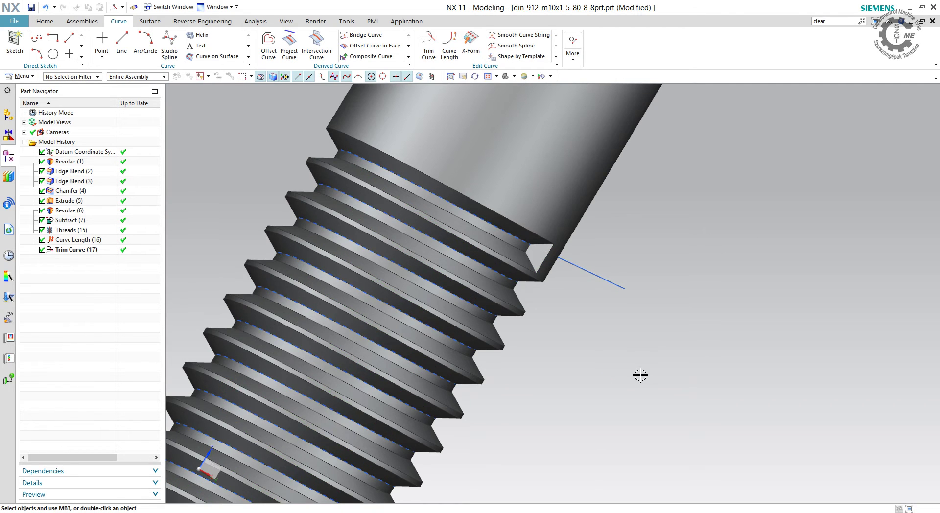
- Start a Sweep Along Guide with the triangular thread-end face edges as the section
{"action": "middle_click_drag", "start_coordinate": [641, 376], "coordinate": [601, 338]}
{"action": "scroll", "coordinate": [877, 464], "scroll_direction": "up", "scroll_amount": 1}
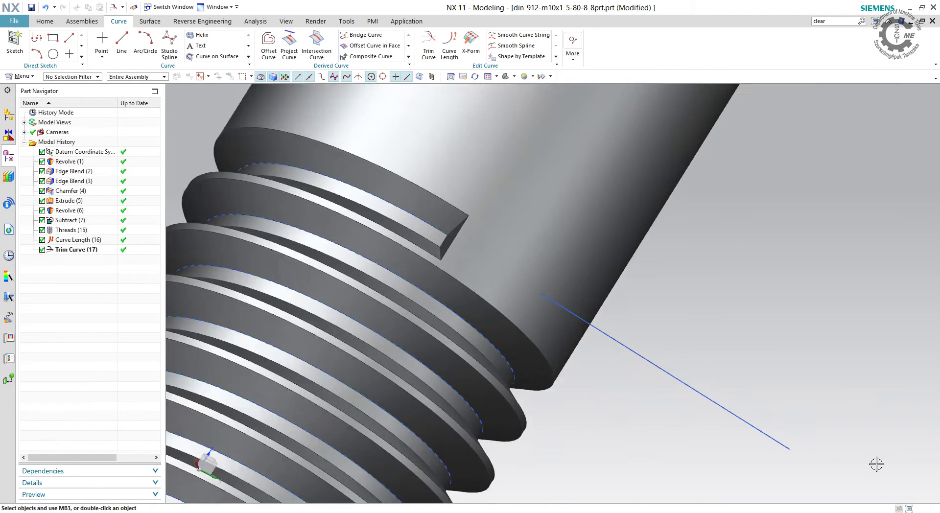
{"action": "scroll", "coordinate": [876, 464], "scroll_direction": "up", "scroll_amount": 1}
{"action": "scroll", "coordinate": [834, 341], "scroll_direction": "down", "scroll_amount": 1}
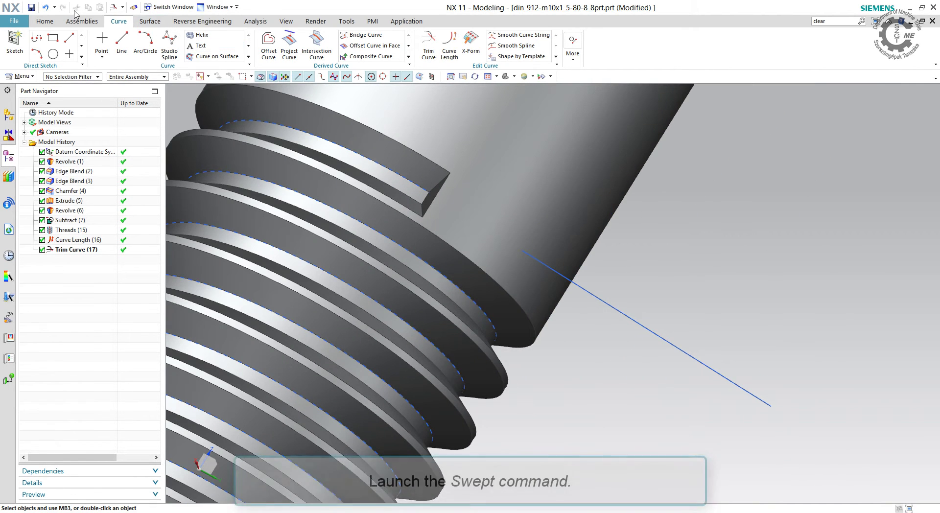
{"action": "left_click", "coordinate": [45, 21]}
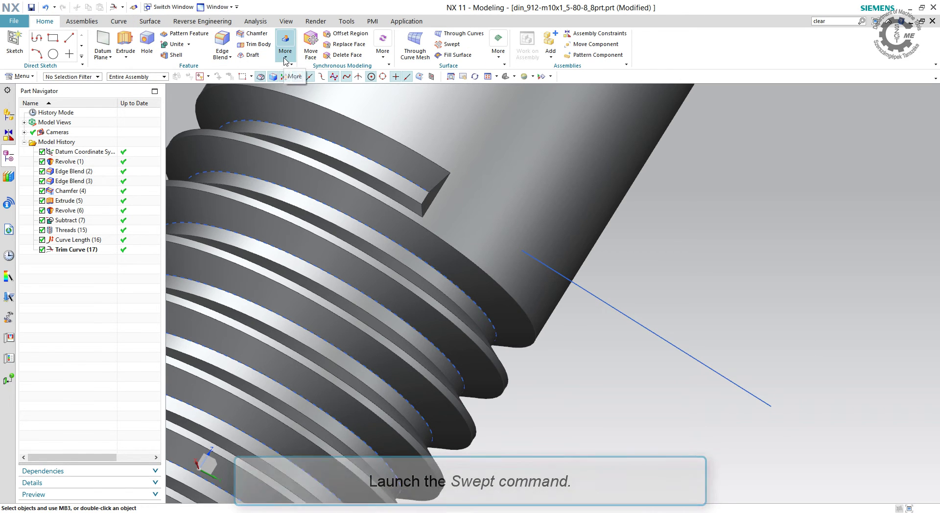
{"action": "left_click", "coordinate": [286, 60]}
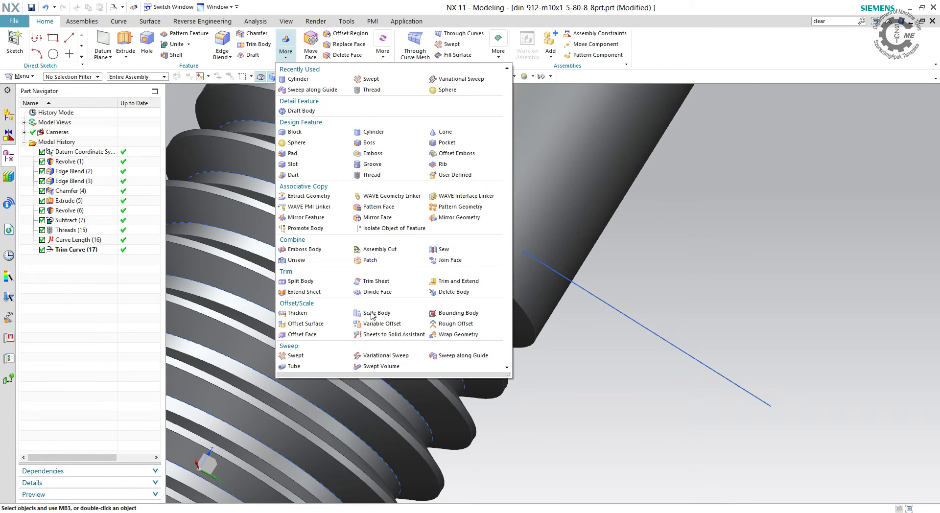
{"action": "left_click", "coordinate": [461, 356]}
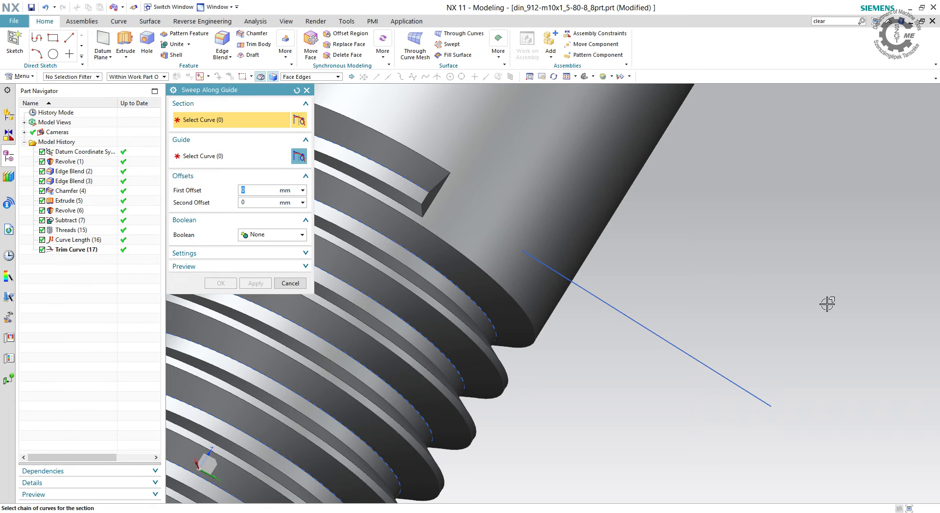
{"action": "middle_click_drag", "start_coordinate": [805, 318], "coordinate": [822, 329]}
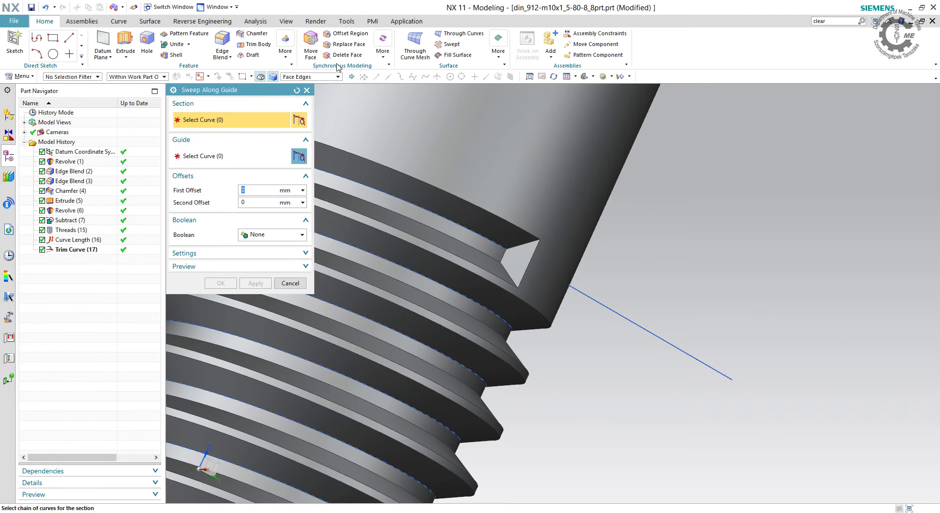
{"action": "left_click", "coordinate": [317, 77]}
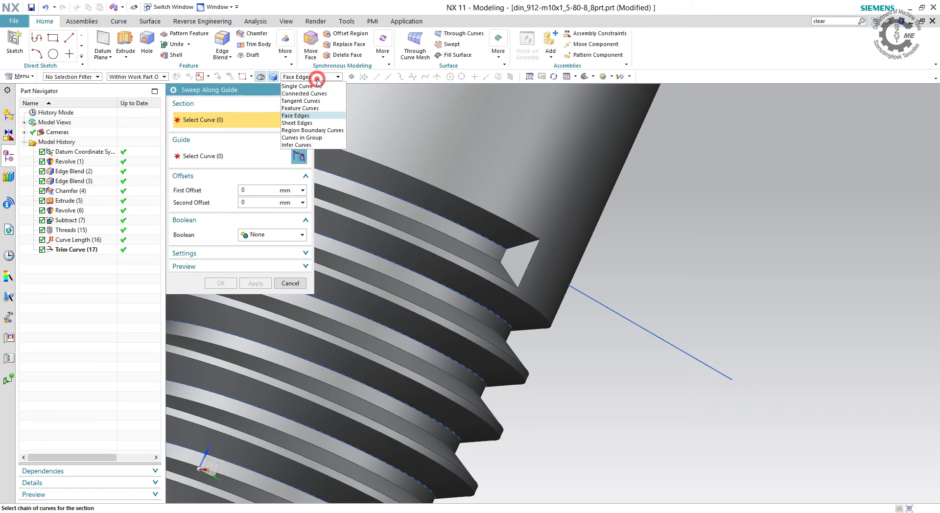
{"action": "left_click", "coordinate": [313, 116]}
{"action": "scroll", "coordinate": [559, 269], "scroll_direction": "up", "scroll_amount": 3}
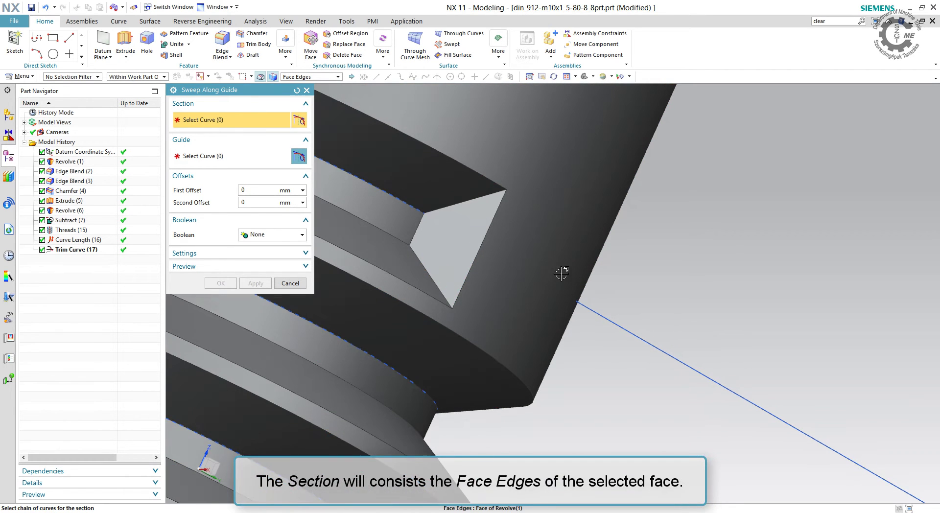
{"action": "left_click", "coordinate": [472, 219]}
- Guide the sweep along the trimmed run-out curve and subtract it from the threaded body
{"action": "left_click", "coordinate": [217, 155]}
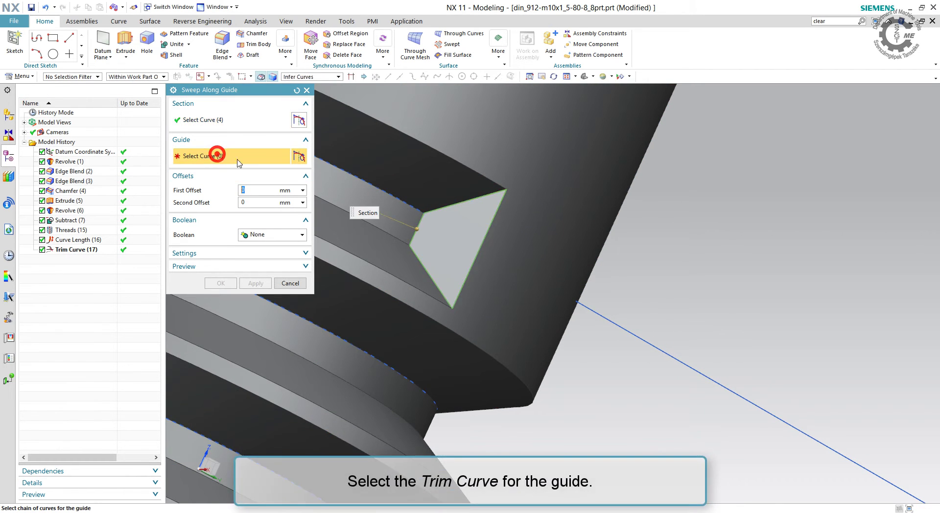
{"action": "left_click", "coordinate": [714, 380]}
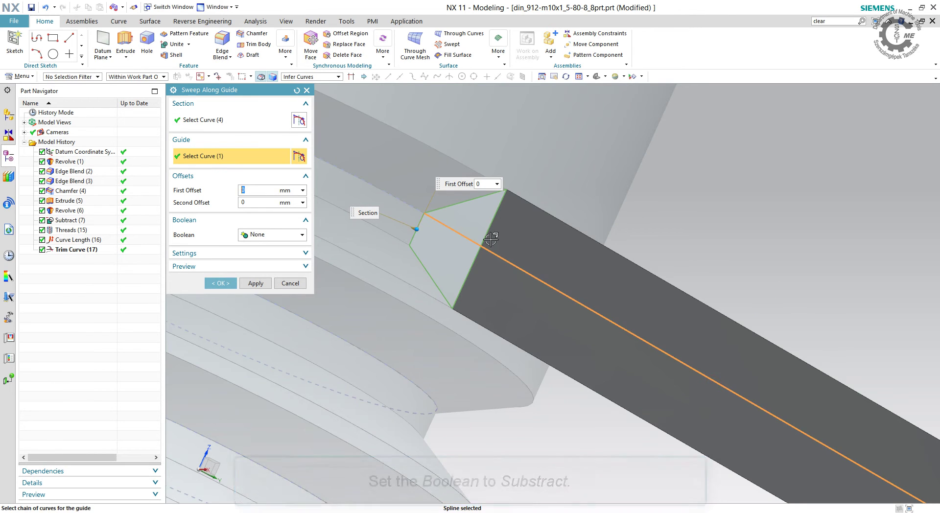
{"action": "left_click", "coordinate": [254, 234]}
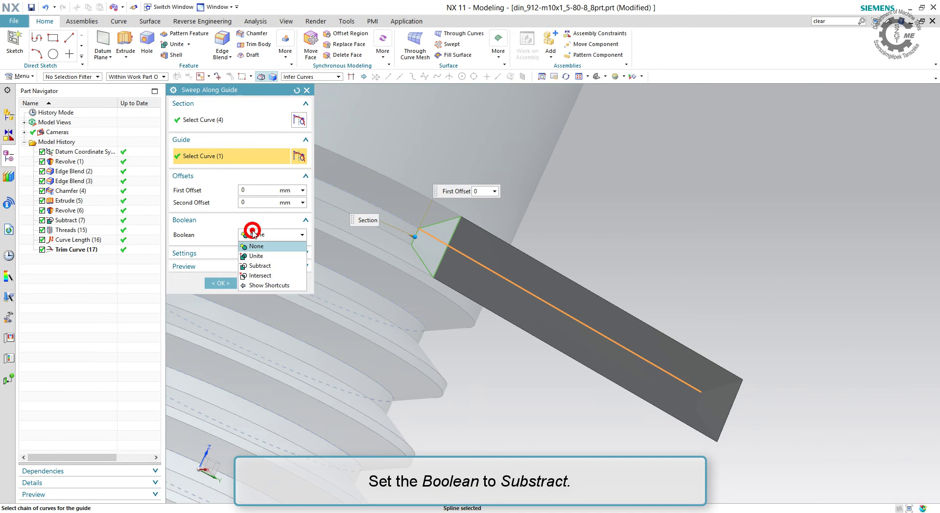
{"action": "left_click", "coordinate": [262, 266]}
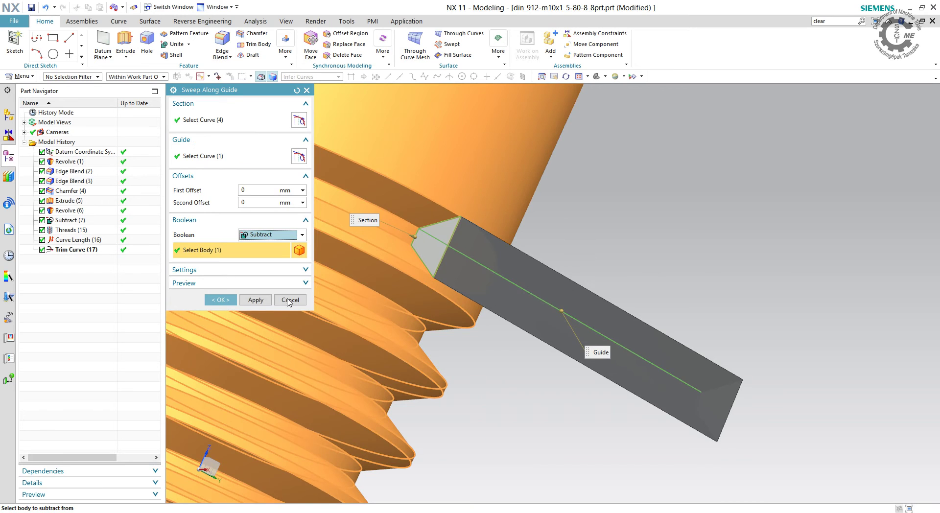
{"action": "left_click", "coordinate": [264, 284]}
{"action": "left_click", "coordinate": [297, 300]}
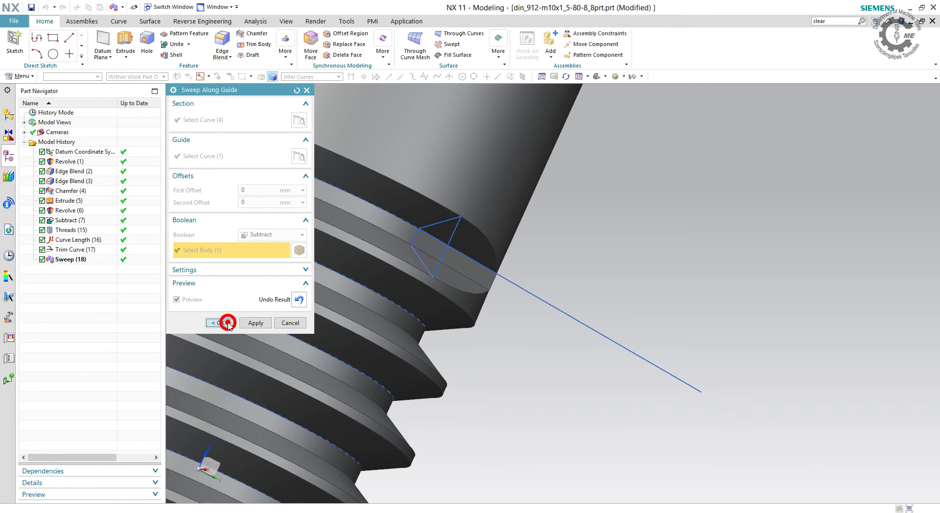
{"action": "left_click", "coordinate": [228, 323]}
- Hide Curve Length (16) and Trim Curve (17) and view the swept run-out groove
{"action": "left_click", "coordinate": [95, 240]}
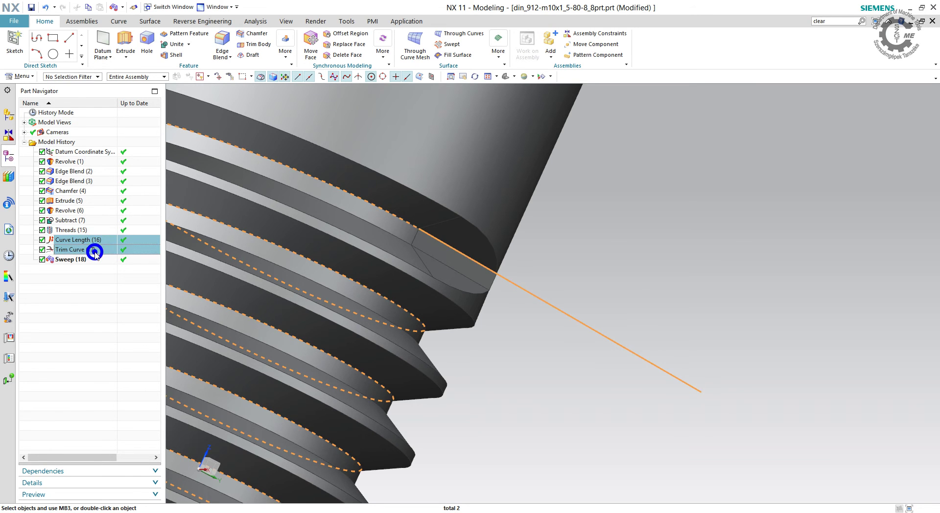
{"action": "right_click", "coordinate": [94, 251]}
{"action": "left_click", "coordinate": [196, 352]}
{"action": "mouse_move", "coordinate": [659, 329]}
{"action": "middle_mouse_down"}
{"action": "mouse_move", "coordinate": [643, 335]}
{"action": "mouse_move", "coordinate": [596, 310]}
{"action": "mouse_move", "coordinate": [632, 298]}
{"action": "mouse_move", "coordinate": [658, 311]}
{"action": "middle_mouse_up"}
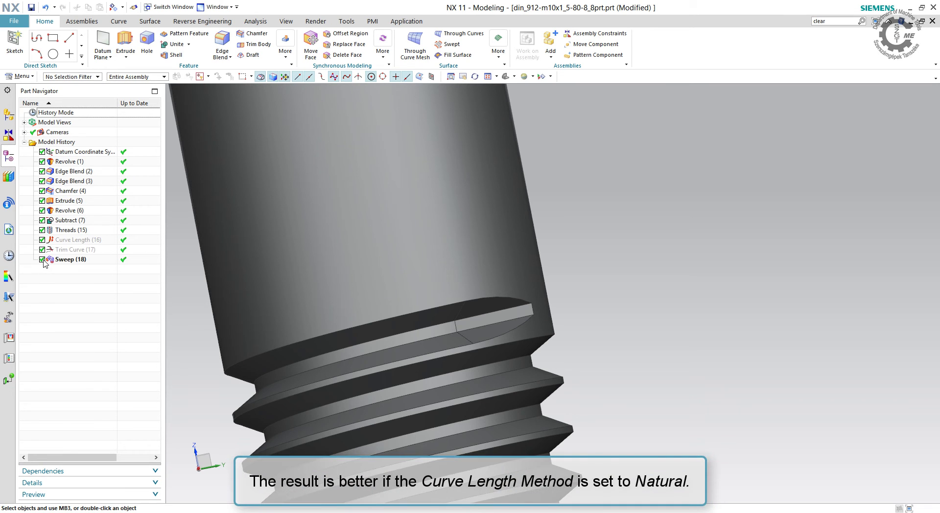
- Edit Curve Length (16) to use the Natural extension method with a 20 mm start extension
{"action": "double_click", "coordinate": [77, 243]}
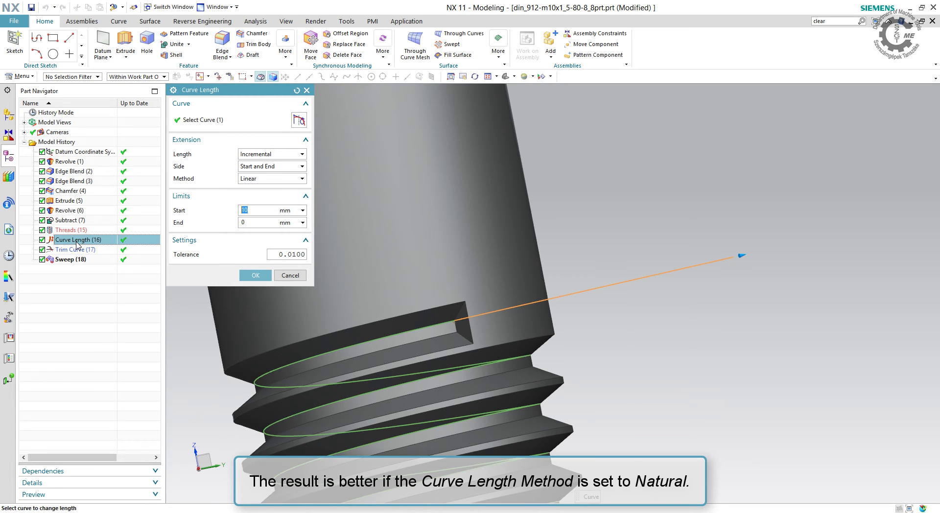
{"action": "left_click", "coordinate": [277, 179]}
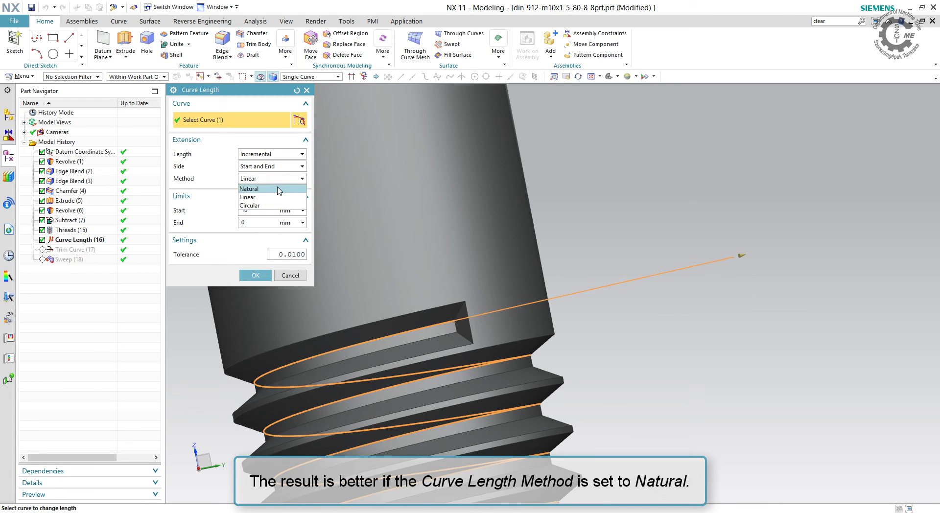
{"action": "left_click", "coordinate": [278, 188]}
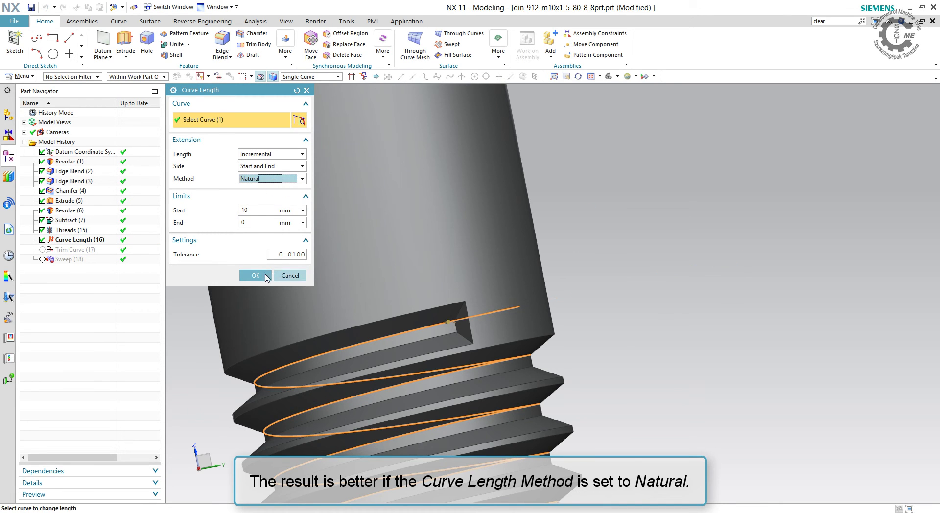
{"action": "middle_click_drag", "start_coordinate": [726, 288], "coordinate": [671, 236]}
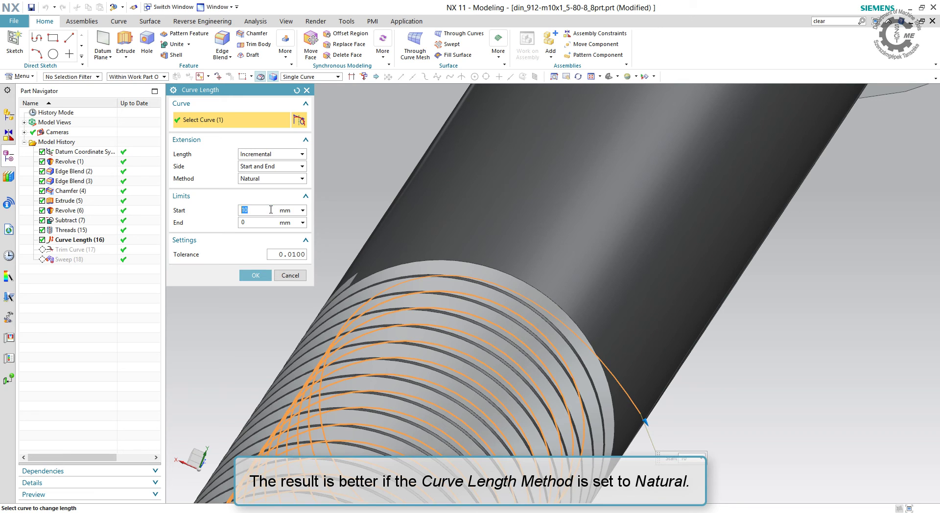
{"action": "left_click", "coordinate": [272, 210]}
{"action": "type", "text": "20"}
{"action": "key", "text": "Return"}
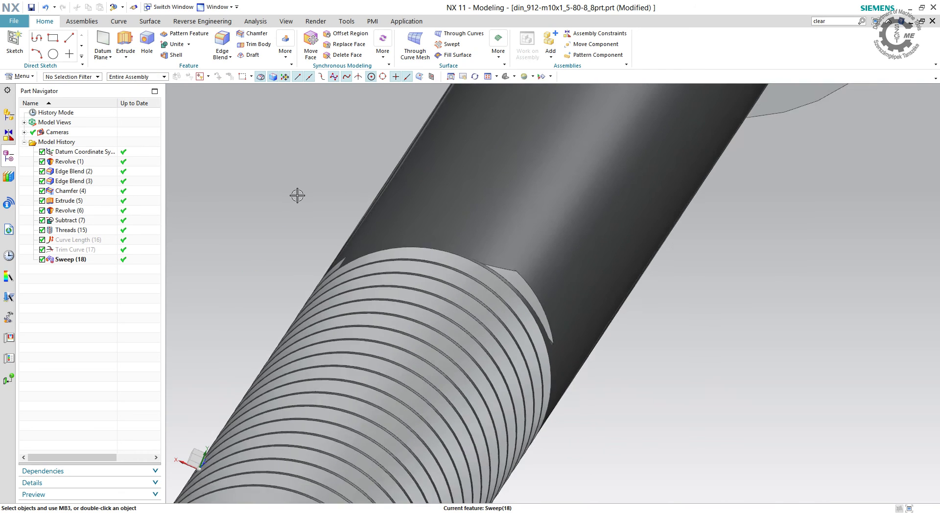
- Delete the leftover Face of Sweep (18) at the end of the run-out groove
{"action": "middle_click_drag", "start_coordinate": [298, 195], "coordinate": [537, 362]}
{"action": "middle_click_drag", "start_coordinate": [514, 356], "coordinate": [627, 379]}
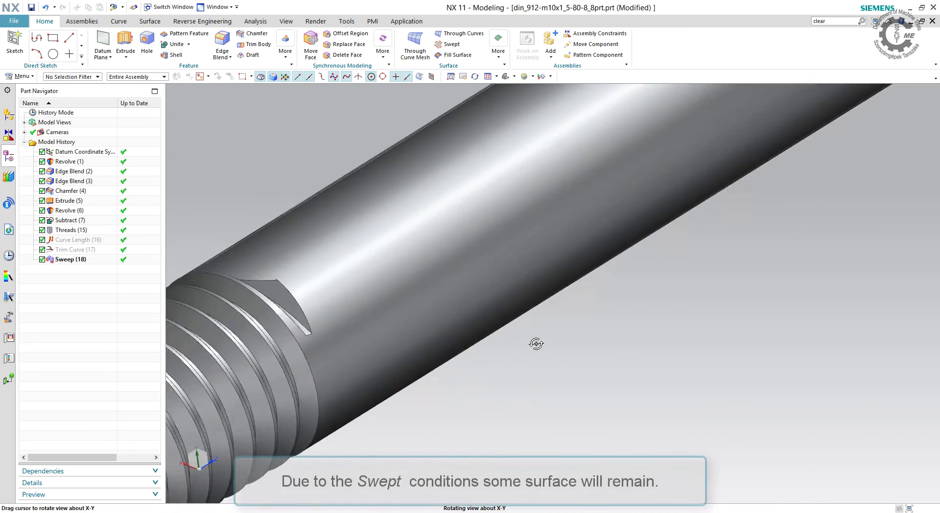
{"action": "scroll", "coordinate": [890, 415], "scroll_direction": "up", "scroll_amount": 5}
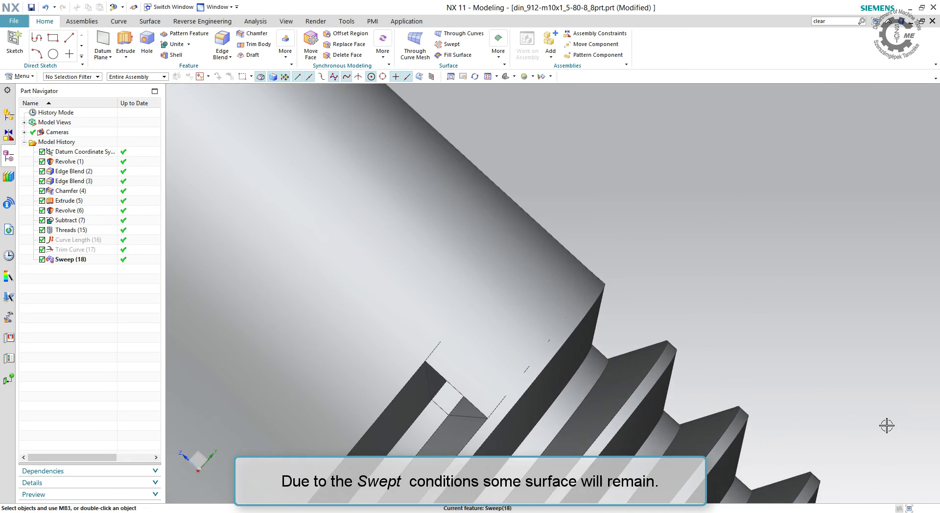
{"action": "scroll", "coordinate": [539, 262], "scroll_direction": "down", "scroll_amount": 3}
{"action": "scroll", "coordinate": [528, 366], "scroll_direction": "up", "scroll_amount": 3}
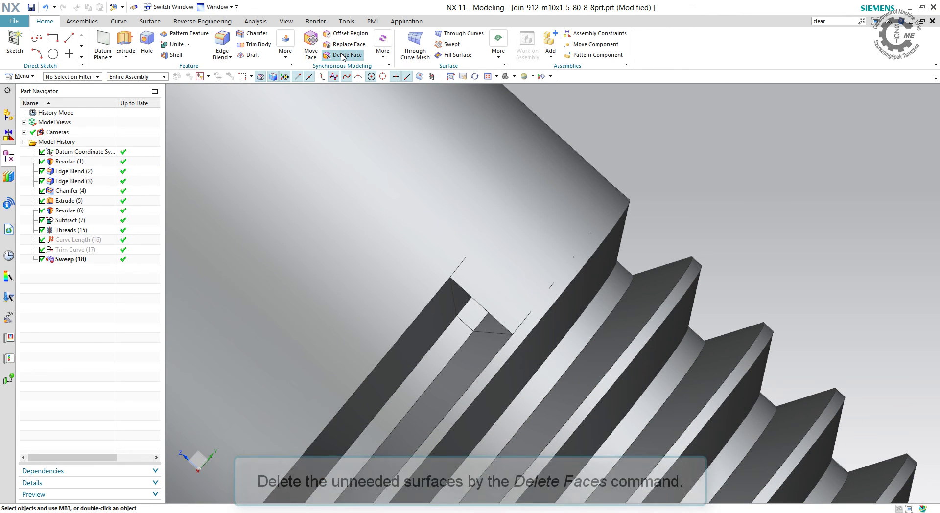
{"action": "left_click", "coordinate": [343, 57]}
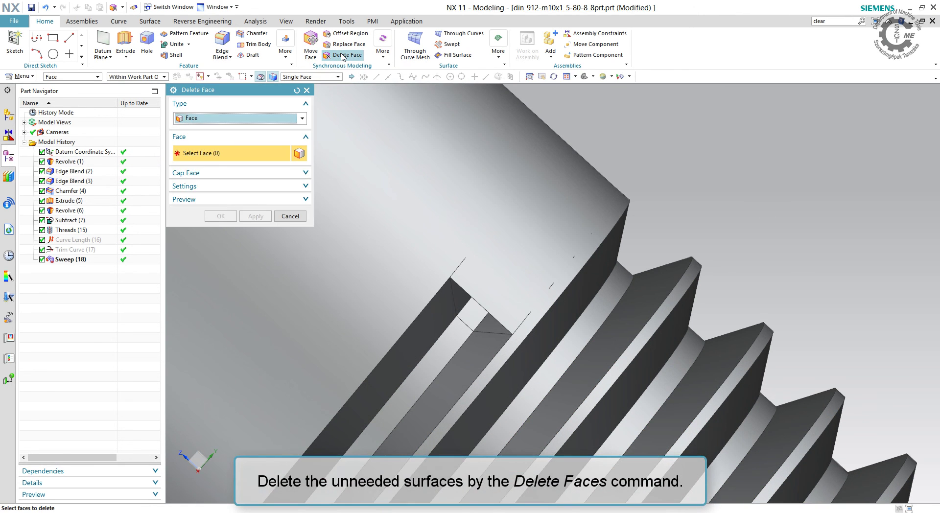
{"action": "left_click", "coordinate": [492, 299]}
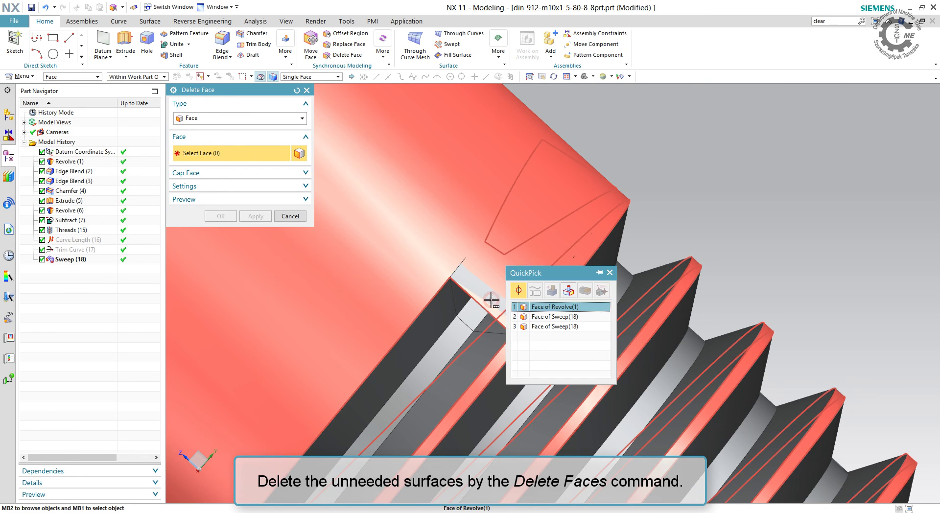
{"action": "left_click", "coordinate": [540, 317]}
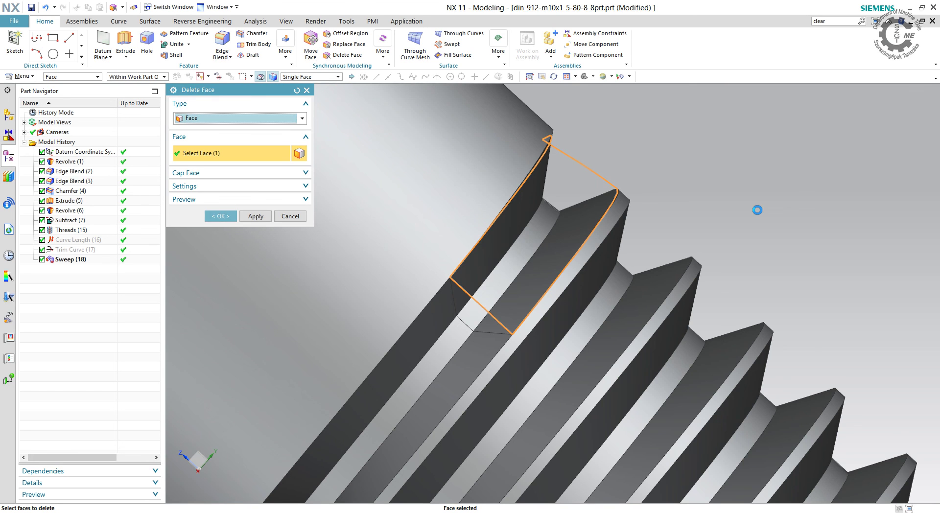
{"action": "left_click", "coordinate": [233, 222]}
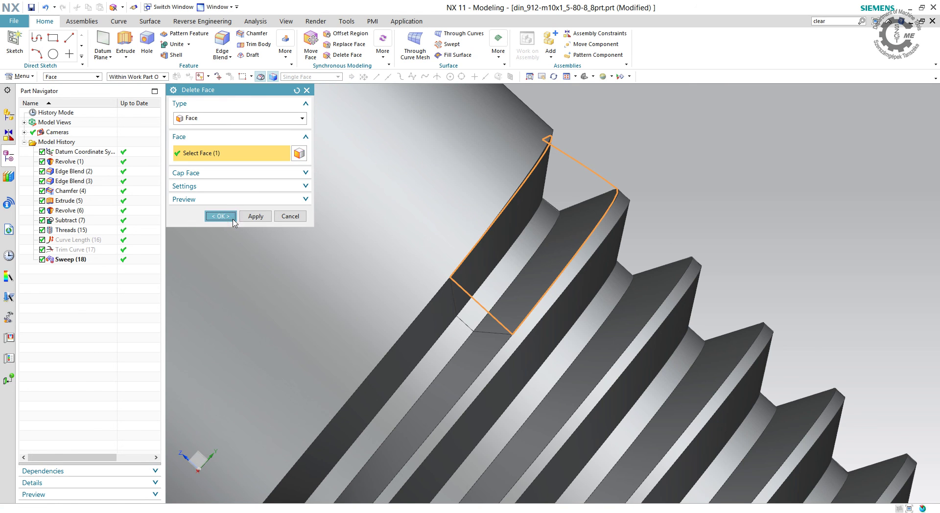
- Orbit the view and fit it so the entire bolt from head to threaded tip is visible
{"action": "scroll", "coordinate": [647, 203], "scroll_direction": "down", "scroll_amount": 5}
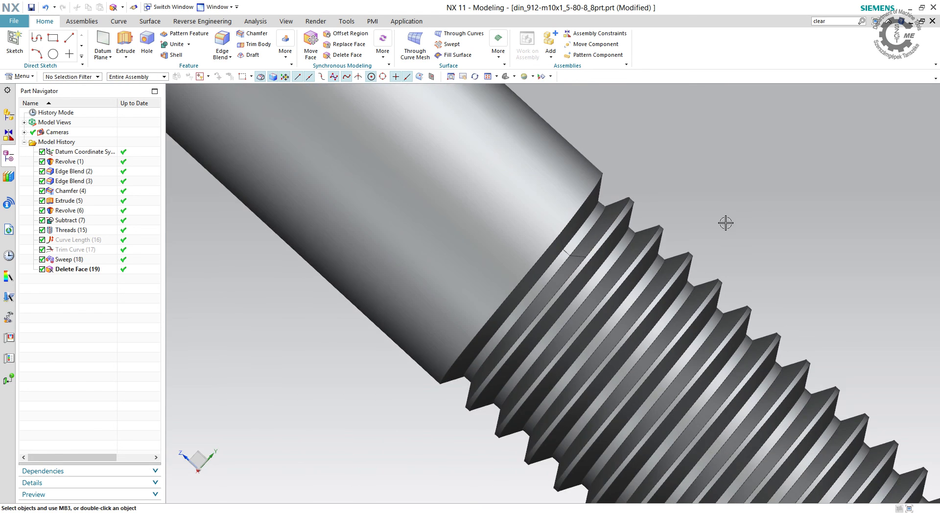
{"action": "mouse_move", "coordinate": [724, 222]}
{"action": "middle_mouse_down"}
{"action": "mouse_move", "coordinate": [613, 274]}
{"action": "mouse_move", "coordinate": [619, 246]}
{"action": "middle_mouse_up"}
{"action": "left_click", "coordinate": [619, 246]}
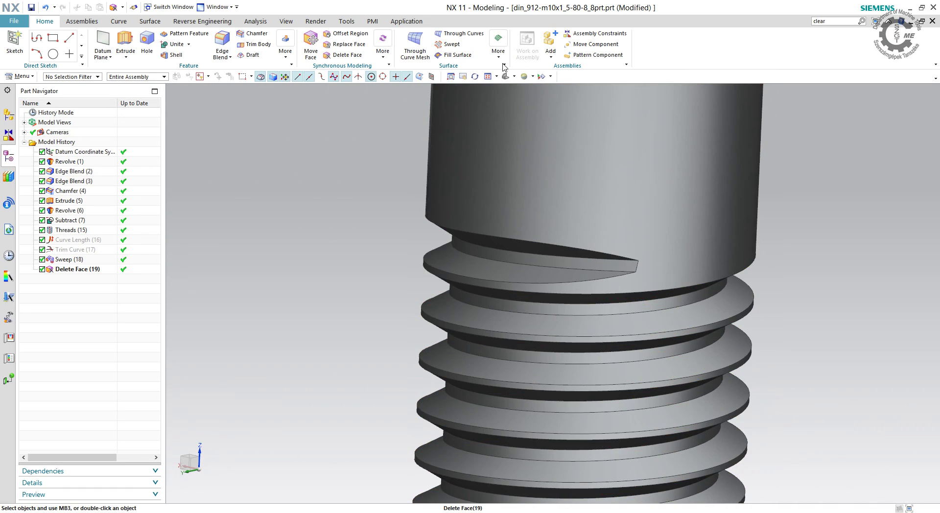
{"action": "left_click", "coordinate": [504, 77]}
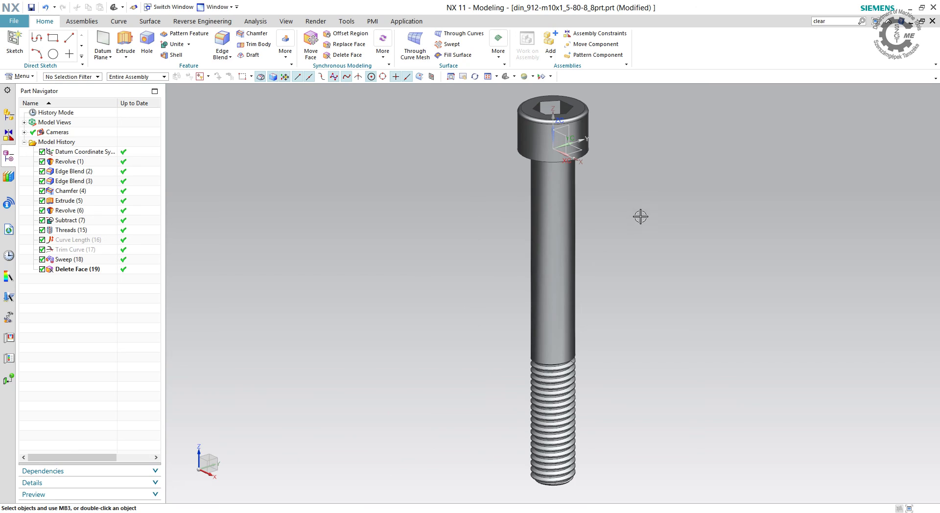